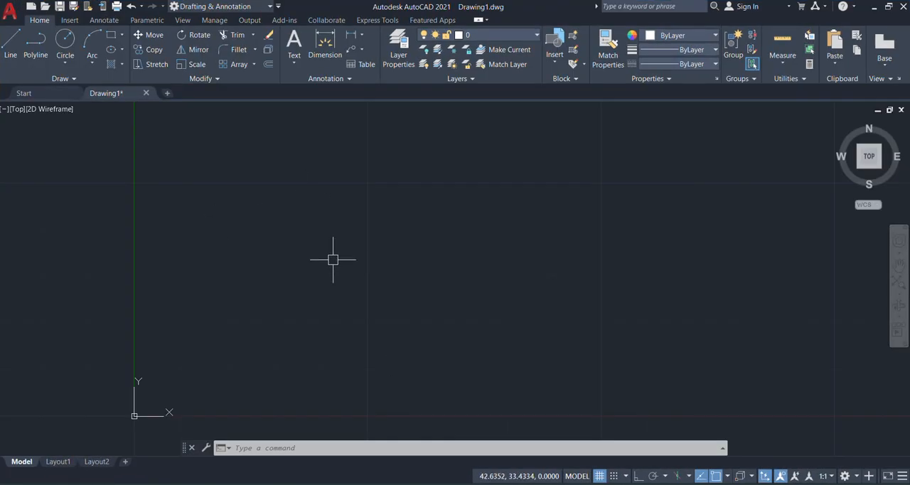
# Step: Draw a rectangle about 40 by 26 units, above and to the right of the origin
pyautogui.scroll(-2, 333, 259)
pyautogui.moveTo(353, 230)
pyautogui.mouseDown(button='middle')
pyautogui.moveTo(334, 291)
pyautogui.moveTo(319, 287)
pyautogui.mouseUp(button='middle')
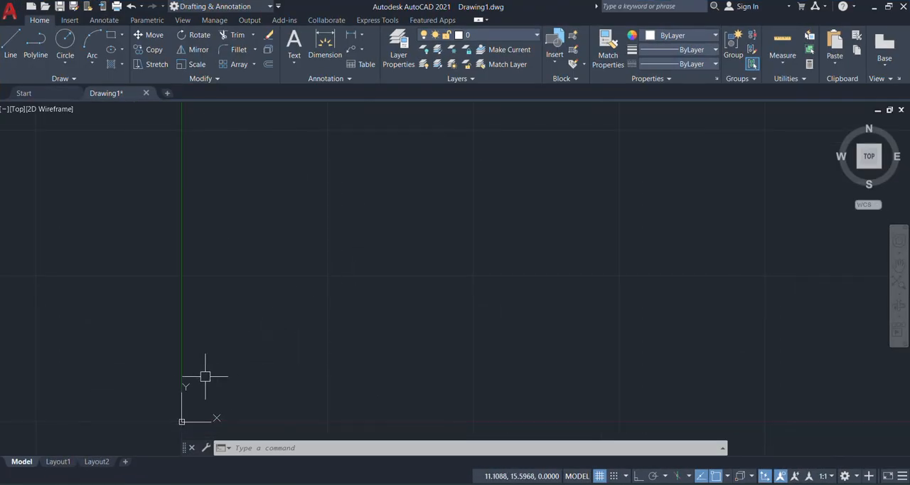
pyautogui.scroll(2, 185, 399)
pyautogui.moveTo(248, 375); pyautogui.dragTo(246, 329, button='middle')
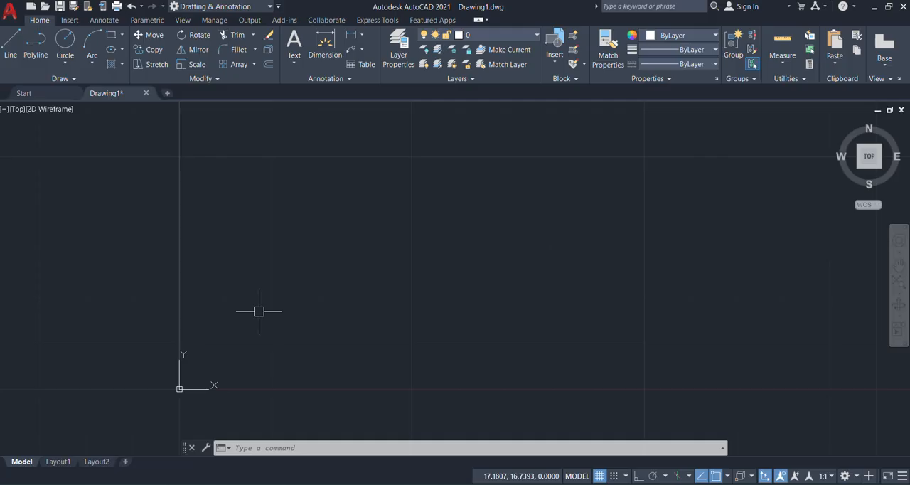
pyautogui.write('re')
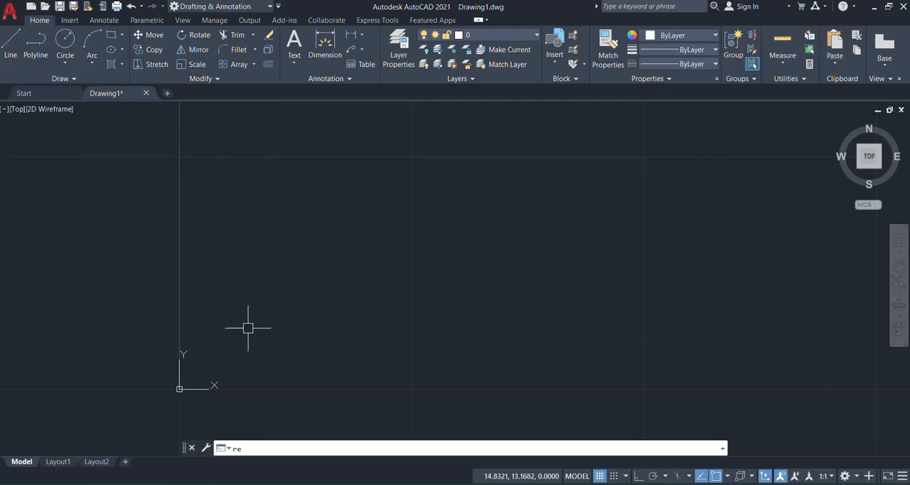
pyautogui.write('c')
pyautogui.press('Return')
pyautogui.click(231, 202)
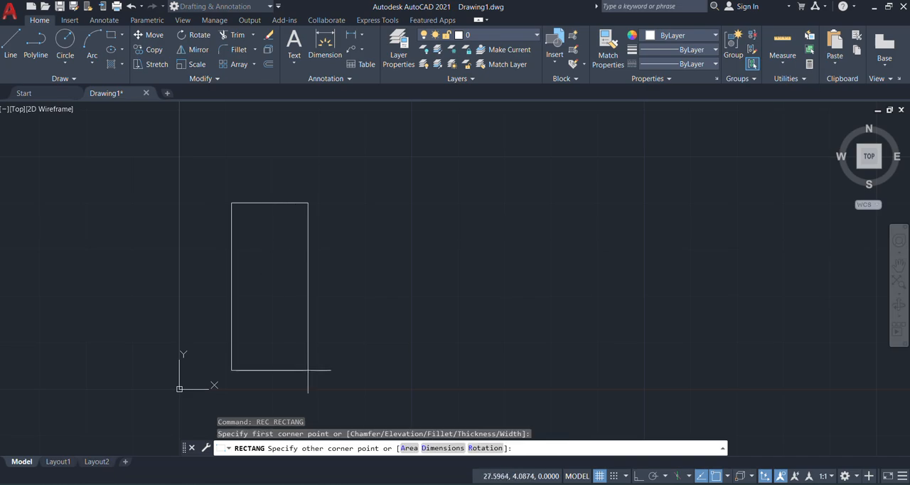
pyautogui.click(420, 322)
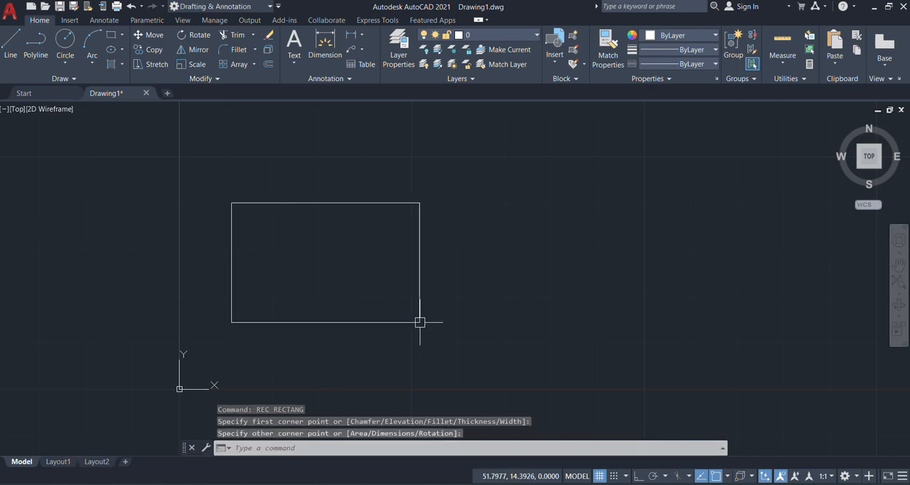
# Step: Explode the rectangle into separate line segments
pyautogui.click(465, 201)
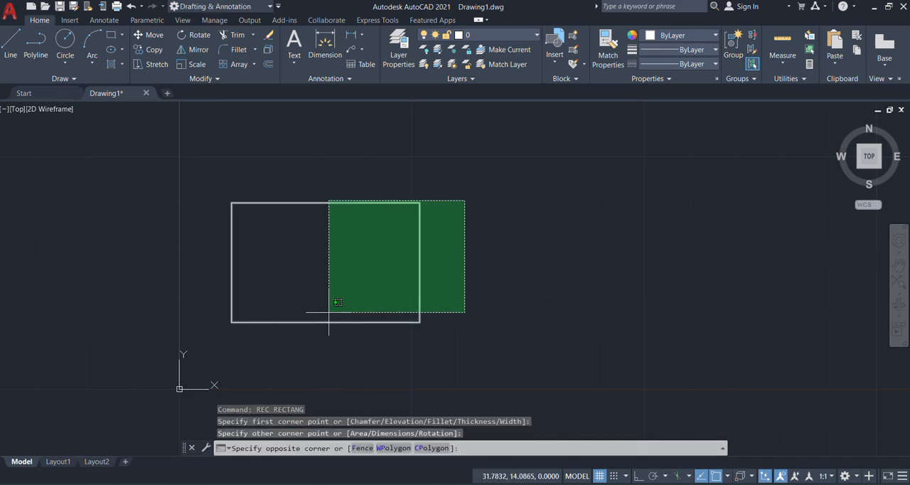
pyautogui.click(328, 311)
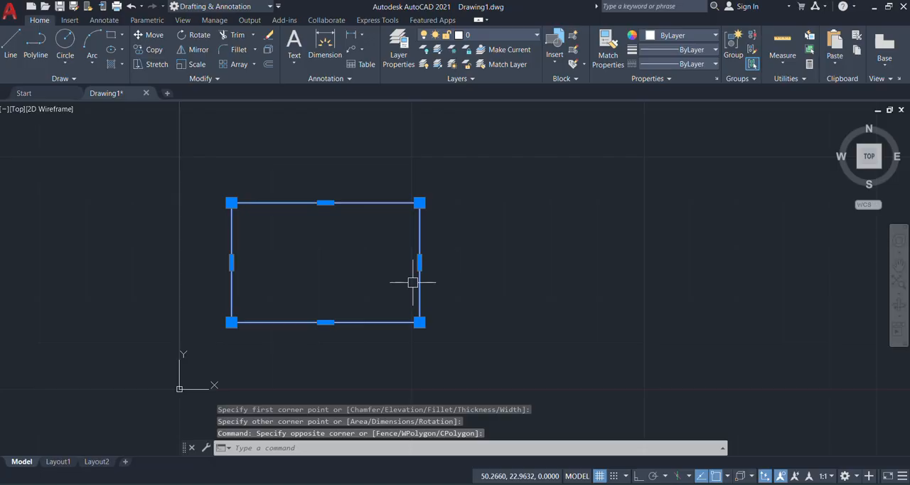
pyautogui.press('Escape')
pyautogui.click(494, 239)
pyautogui.click(327, 281)
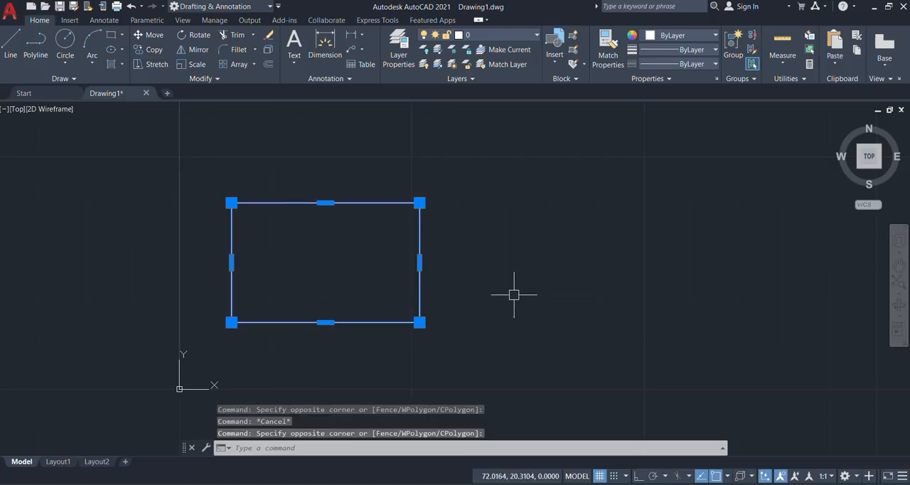
pyautogui.write('x')
pyautogui.press('Return')
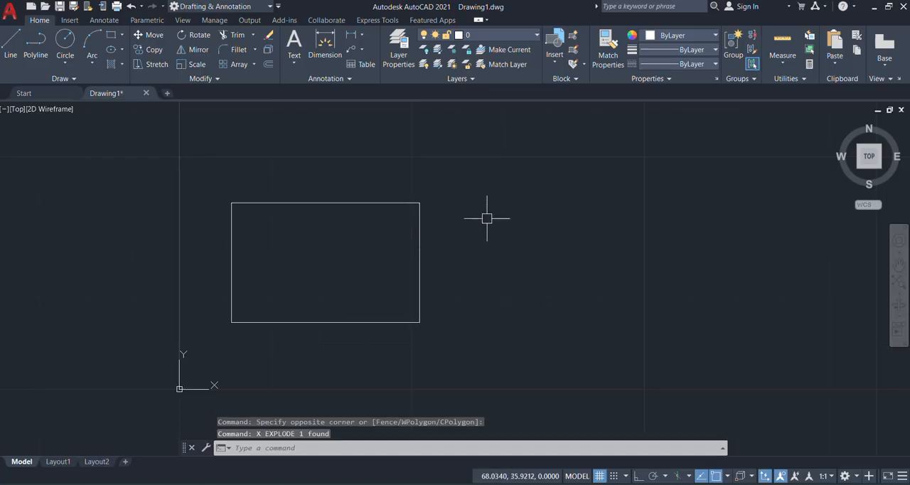
# Step: Select the four sides of the exploded rectangle one by one to check that they are separate, and clear the selection
pyautogui.click(420, 256)
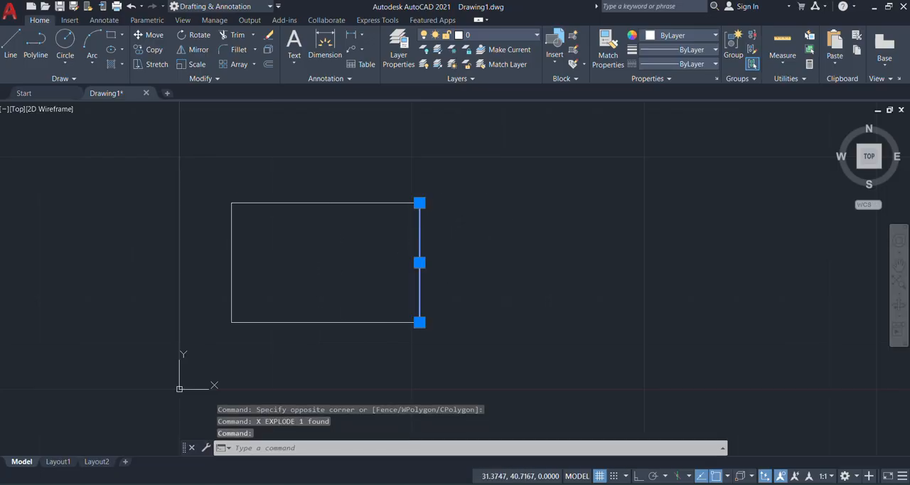
pyautogui.click(321, 203)
pyautogui.click(278, 274)
pyautogui.click(115, 301)
pyautogui.click(334, 262)
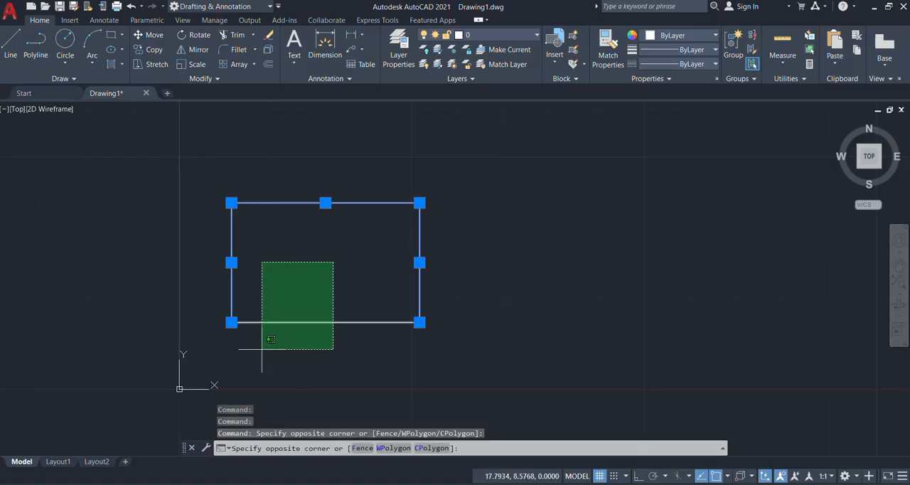
pyautogui.click(241, 366)
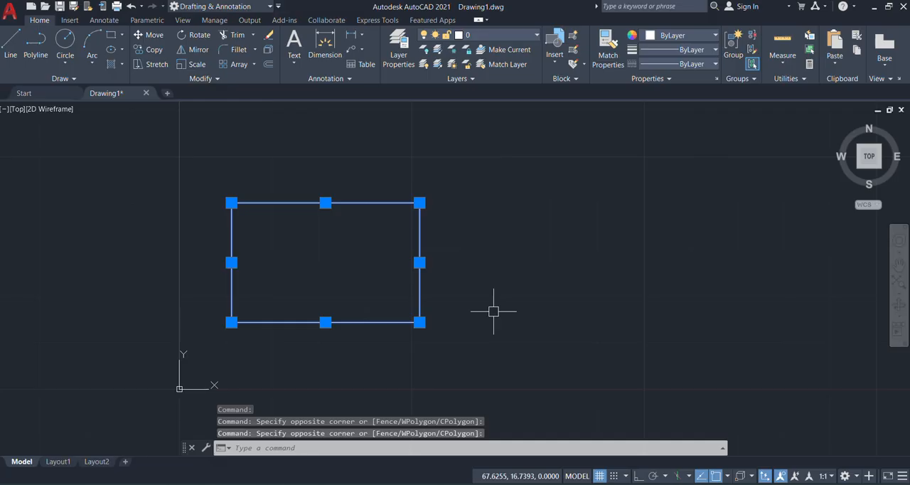
pyautogui.press('Escape')
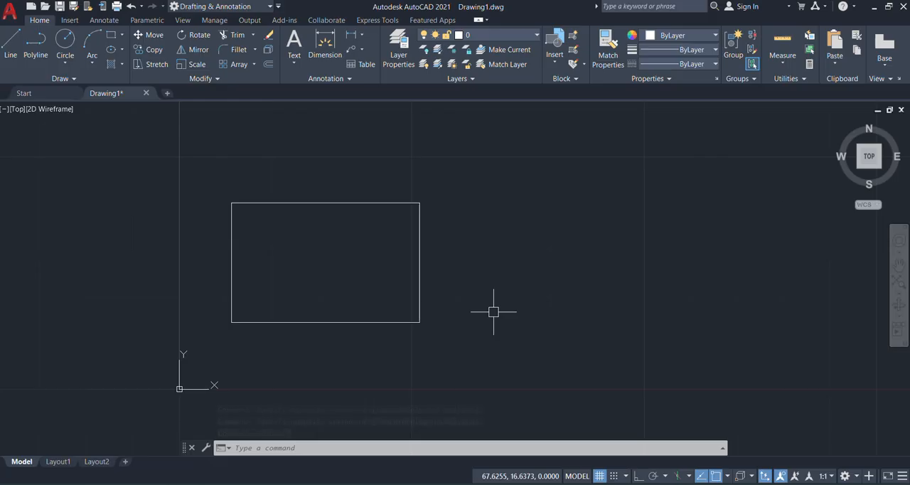
# Step: Join the rectangle's four lines into a single polyline and check the result by selecting one side
pyautogui.hotkey('ctrl', 'a')
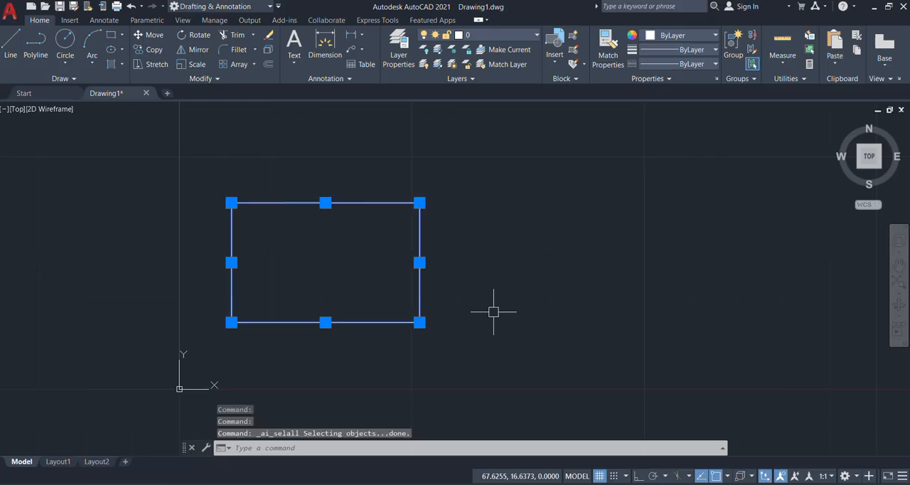
pyautogui.write('j')
pyautogui.press('Return')
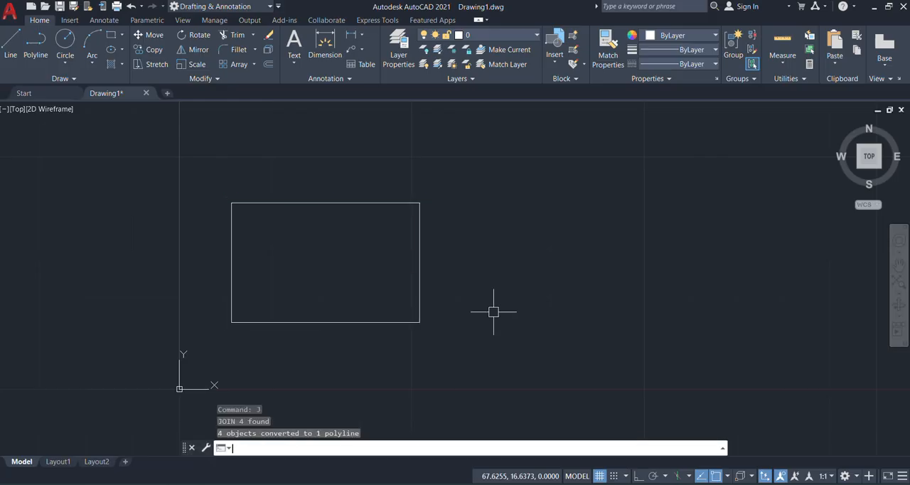
pyautogui.click(419, 259)
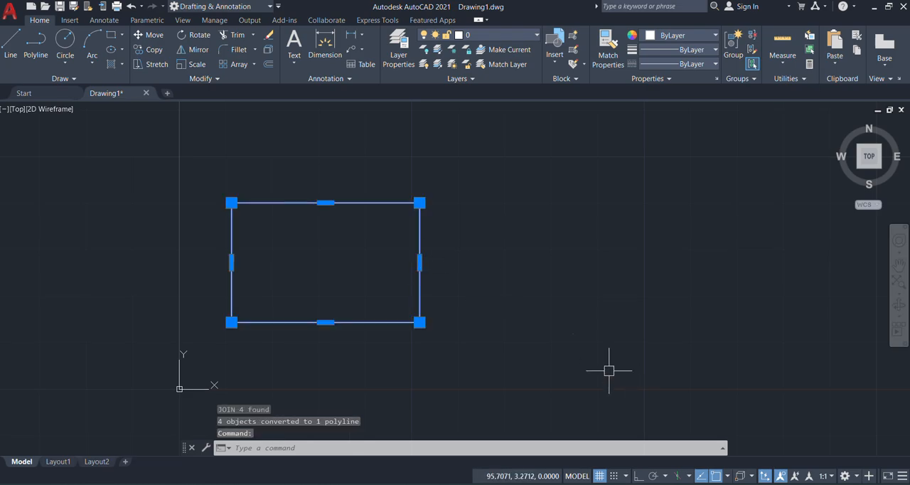
pyautogui.press('Escape')
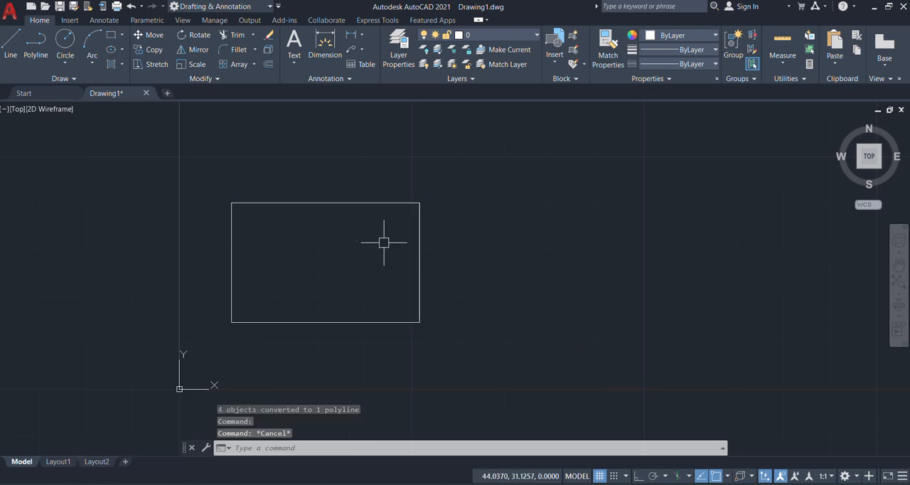
# Step: Explode the joined rectangular polyline into individual lines
pyautogui.click(424, 187)
pyautogui.click(313, 277)
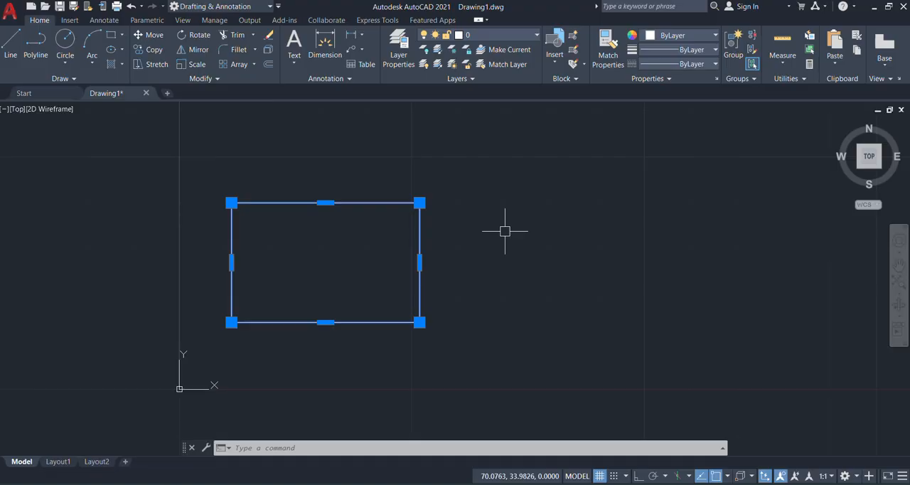
pyautogui.write('x')
pyautogui.press('Return')
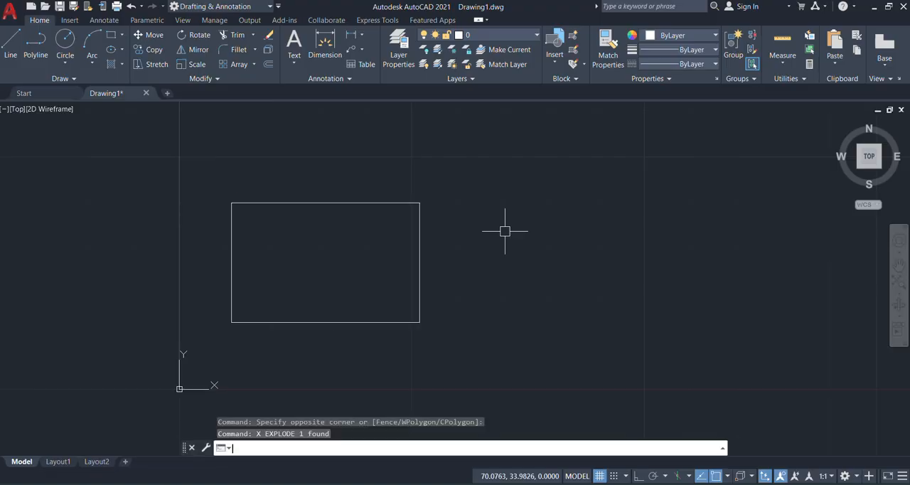
# Step: Fillet the rectangle's upper-left corner with a radius of 5, between the left side and the upper side
pyautogui.scroll(4, 235, 202)
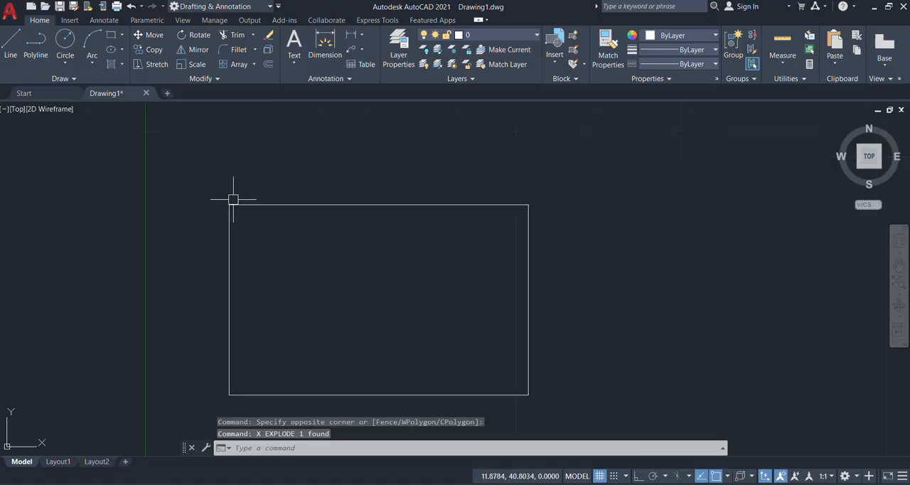
pyautogui.scroll(-2, 238, 220)
pyautogui.scroll(2, 237, 217)
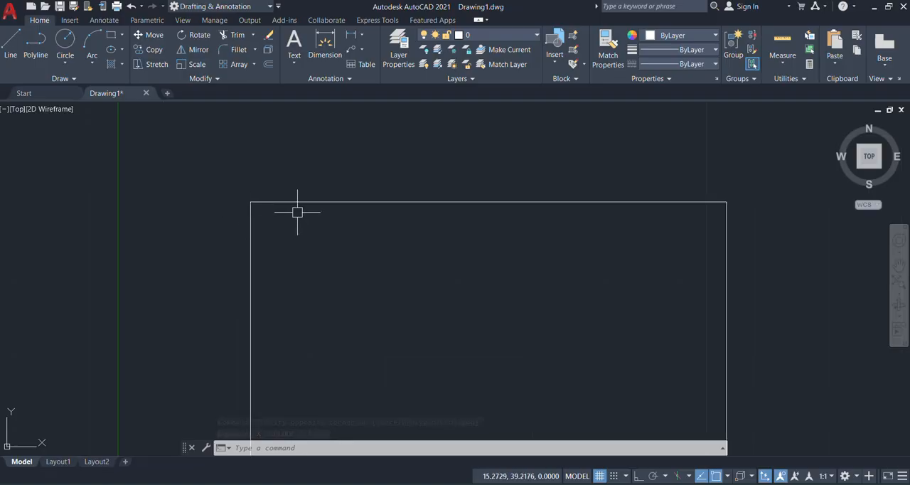
pyautogui.write('f')
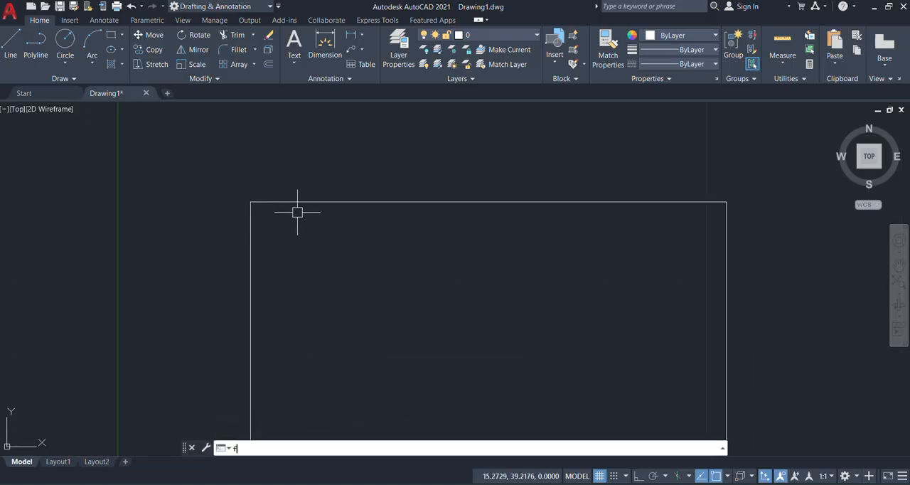
pyautogui.press('Return')
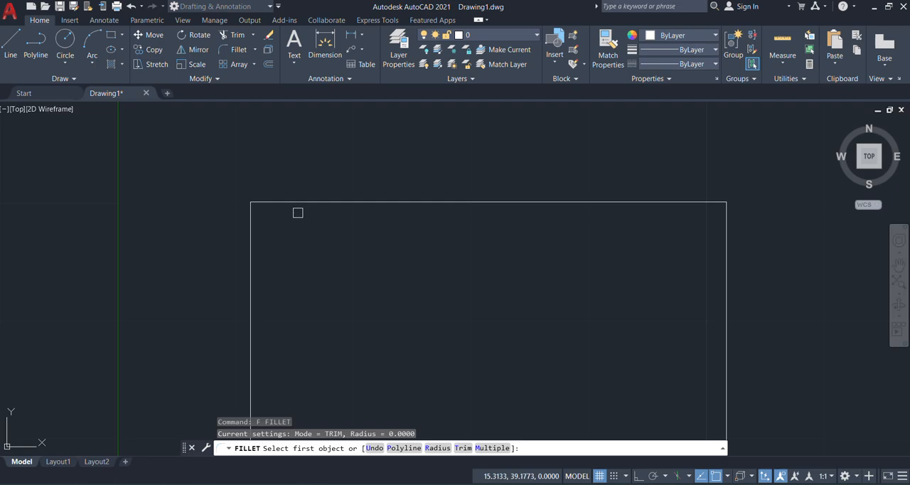
pyautogui.click(434, 447)
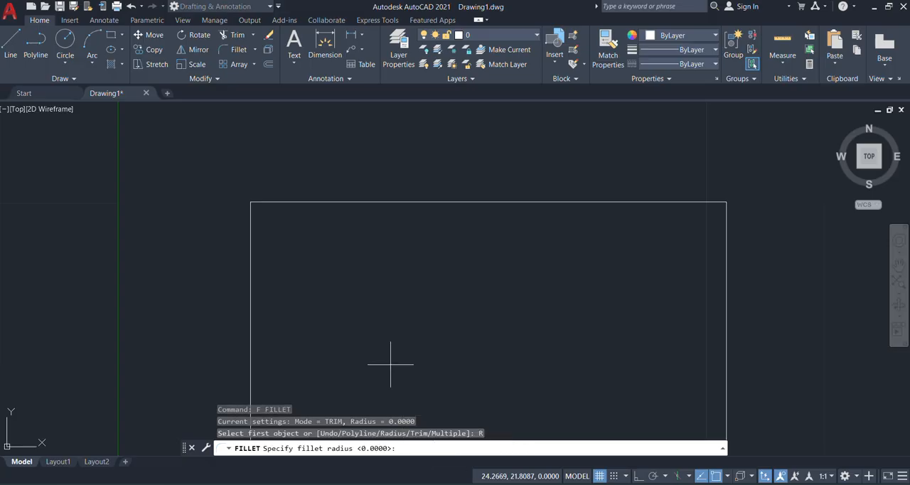
pyautogui.scroll(-4, 342, 210)
pyautogui.scroll(5, 319, 188)
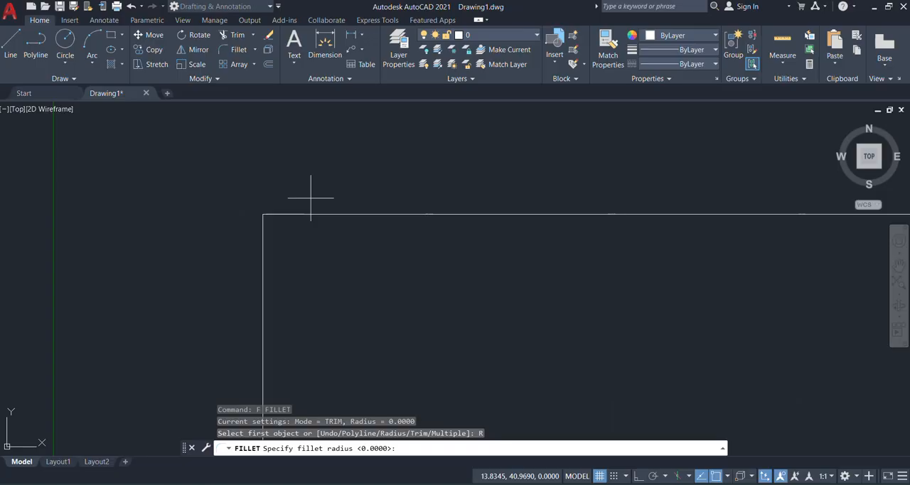
pyautogui.scroll(-3, 314, 222)
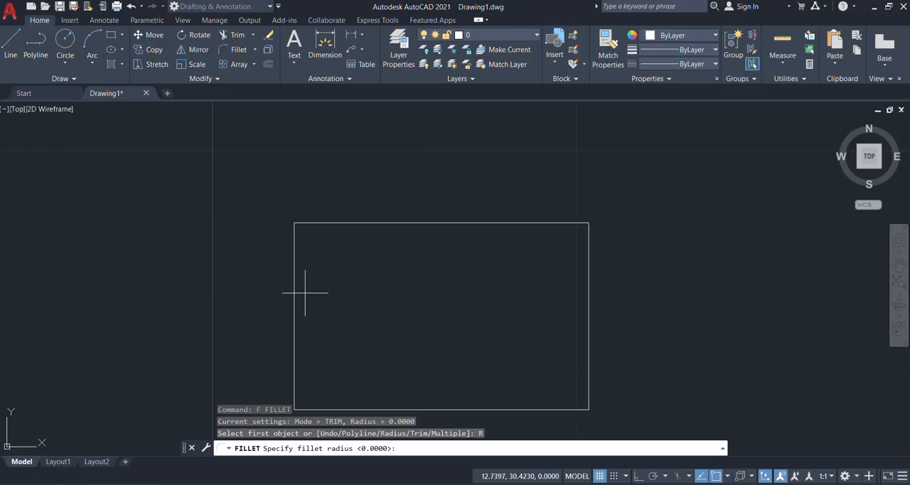
pyautogui.write('5')
pyautogui.press('Return')
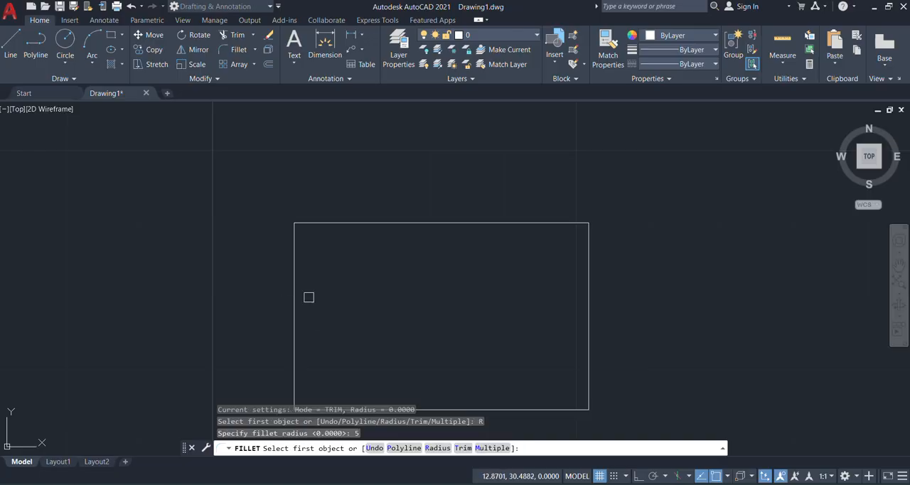
pyautogui.click(290, 279)
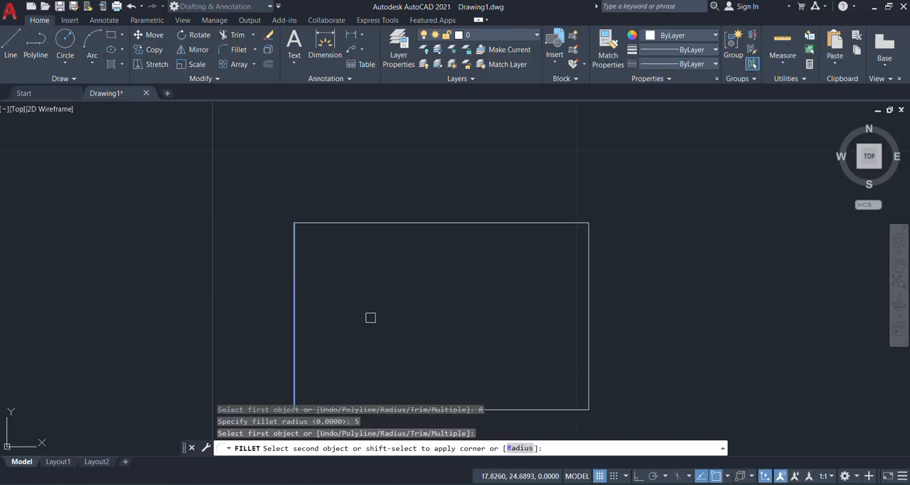
pyautogui.click(377, 223)
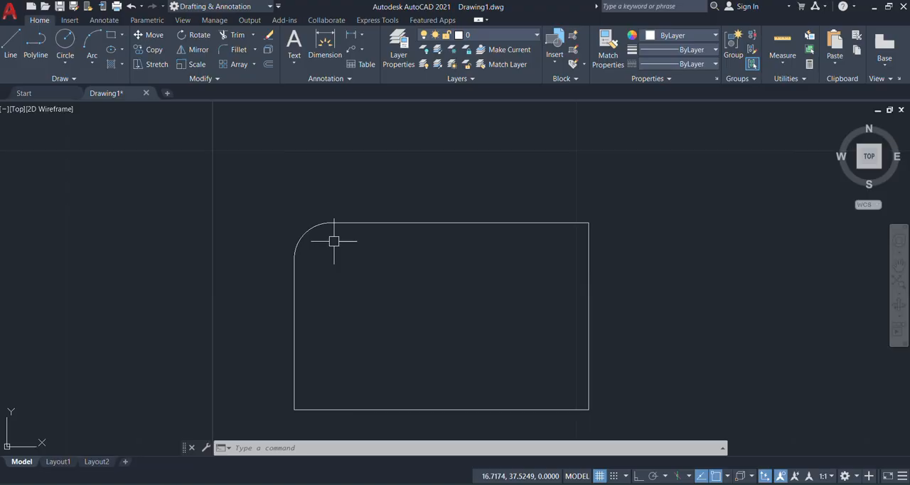
pyautogui.write('cha')
pyautogui.press('Return')
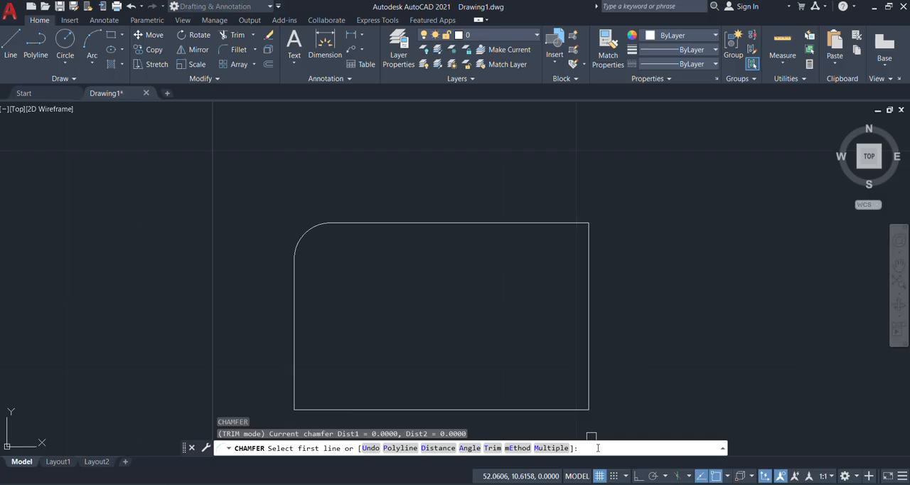
pyautogui.write('5')
pyautogui.press('Return')
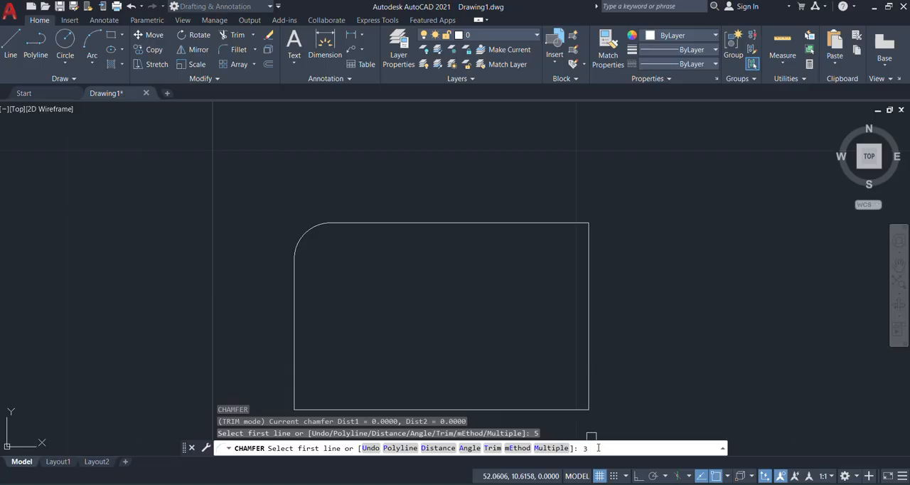
pyautogui.write('3')
pyautogui.press('Return')
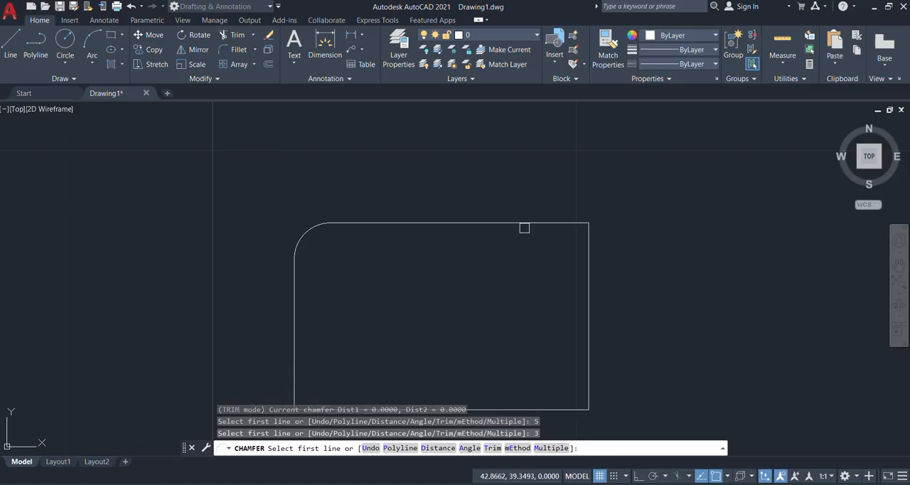
pyautogui.click(524, 222)
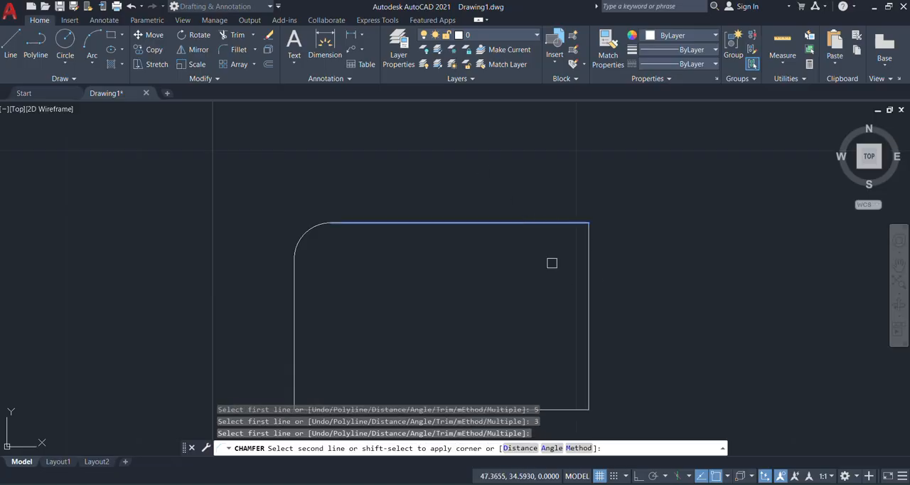
pyautogui.press('Escape')
pyautogui.press('Escape')
pyautogui.press('Escape')
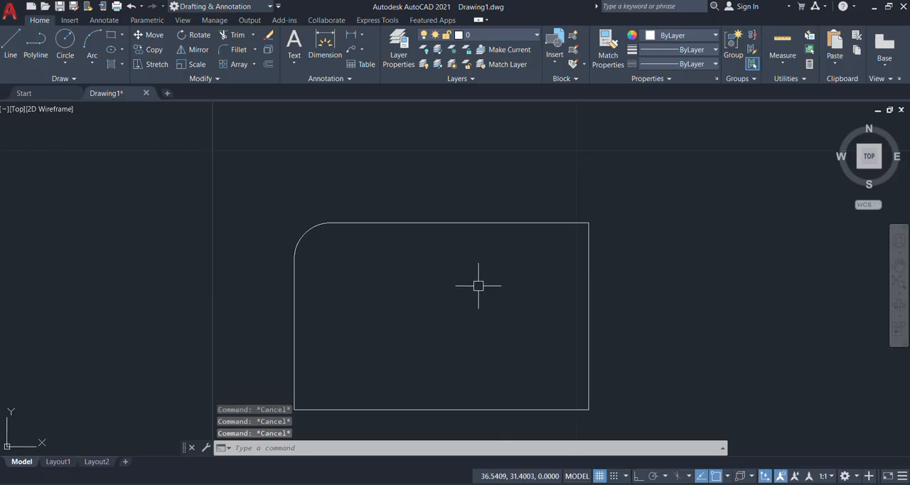
# Step: Chamfer the shape's upper-right corner with distances of 5 along the upper side and 3 along the right side
pyautogui.write('CHA')
pyautogui.press('Return')
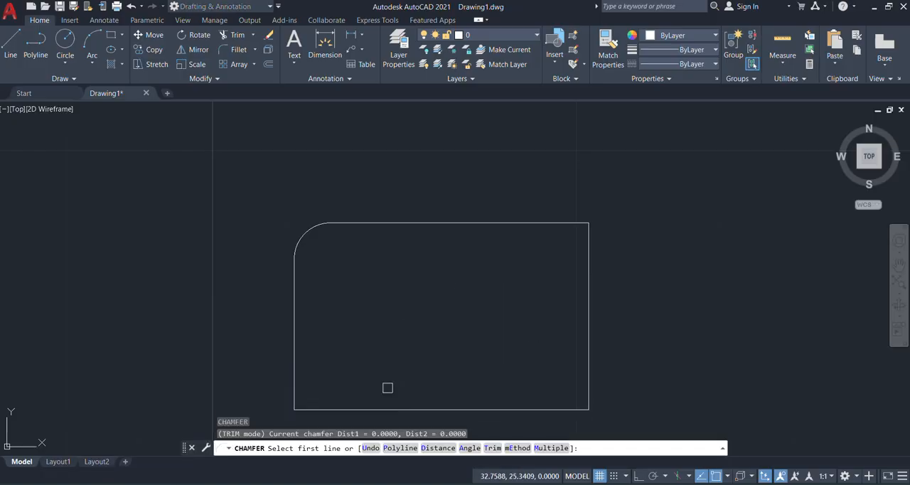
pyautogui.click(439, 448)
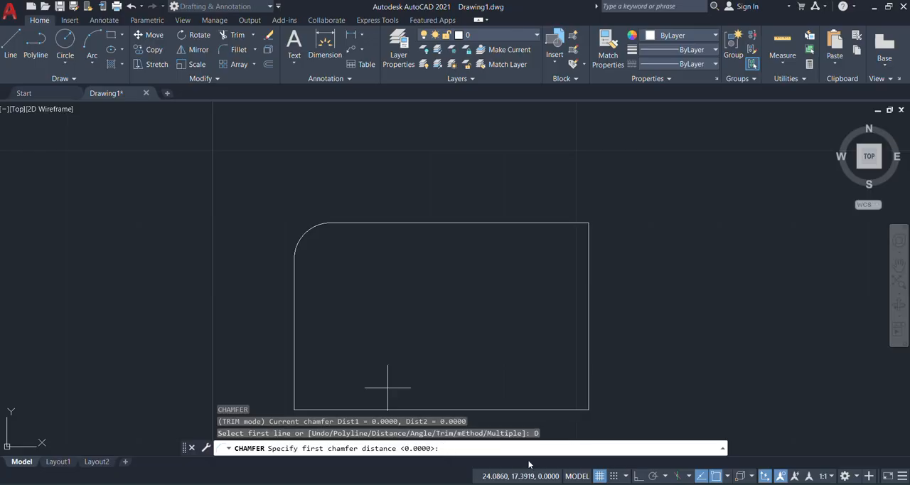
pyautogui.write('5')
pyautogui.press('Return')
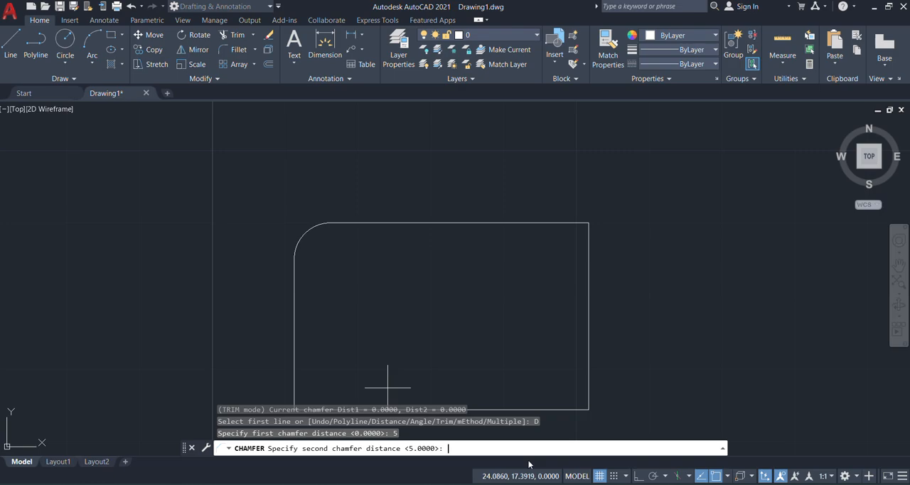
pyautogui.write('3')
pyautogui.press('Return')
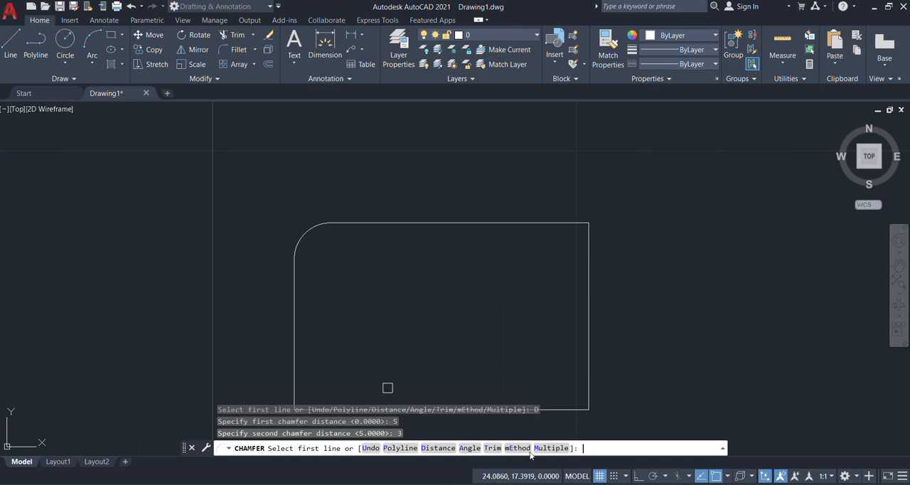
pyautogui.click(524, 223)
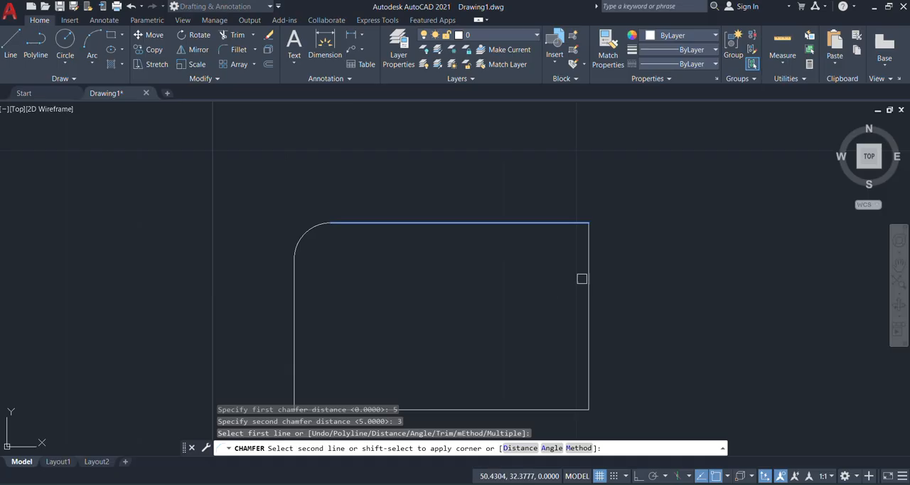
pyautogui.click(589, 282)
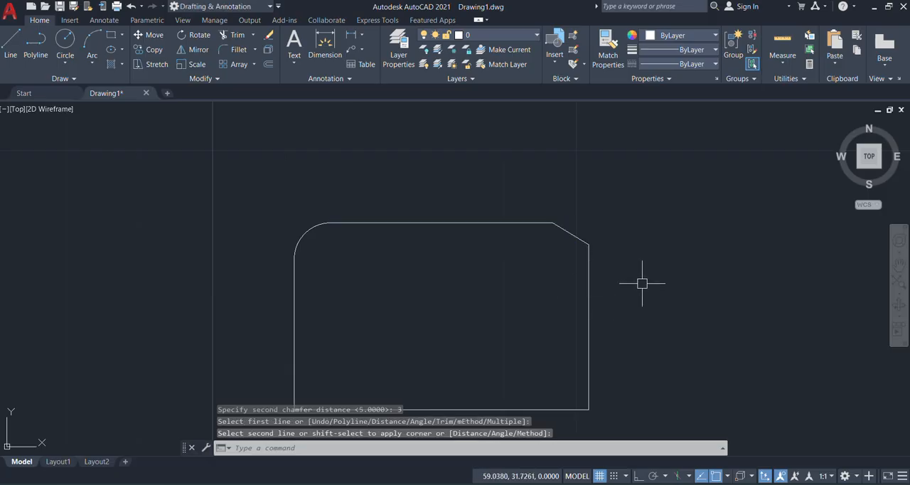
# Step: Scale the whole filleted and chamfered shape by a factor of 2 from its lower-left corner
pyautogui.scroll(-4, 376, 211)
pyautogui.scroll(2, 376, 211)
pyautogui.scroll(1, 388, 238)
pyautogui.scroll(1, 427, 241)
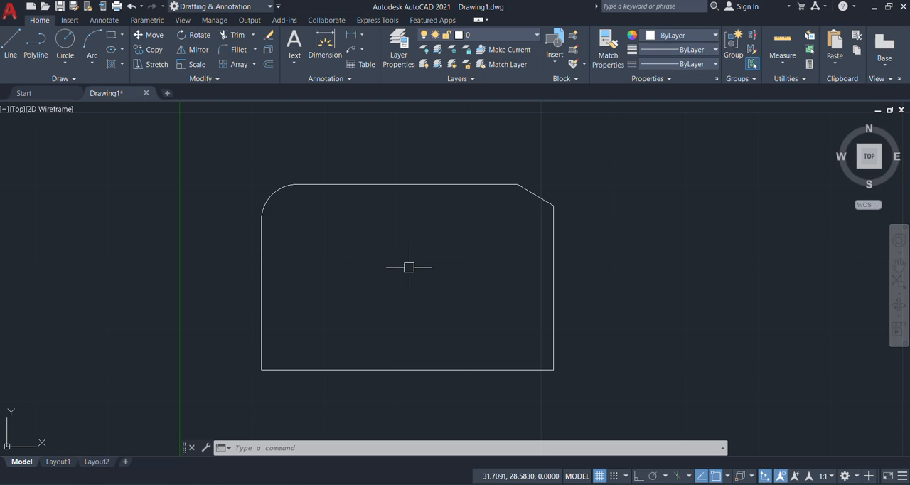
pyautogui.scroll(-2, 409, 267)
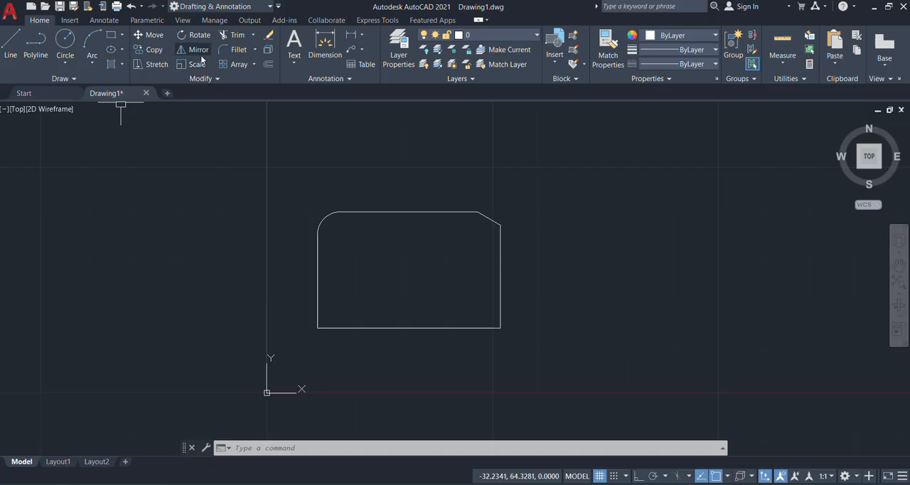
pyautogui.click(614, 155)
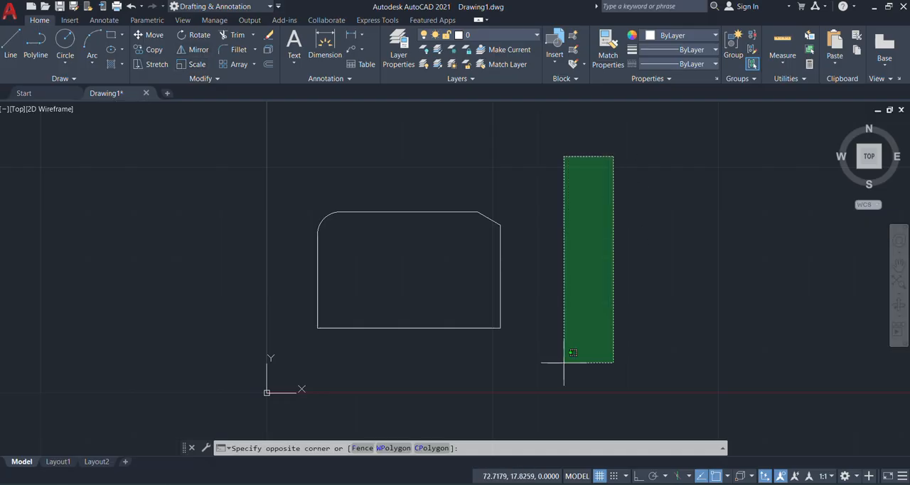
pyautogui.click(292, 391)
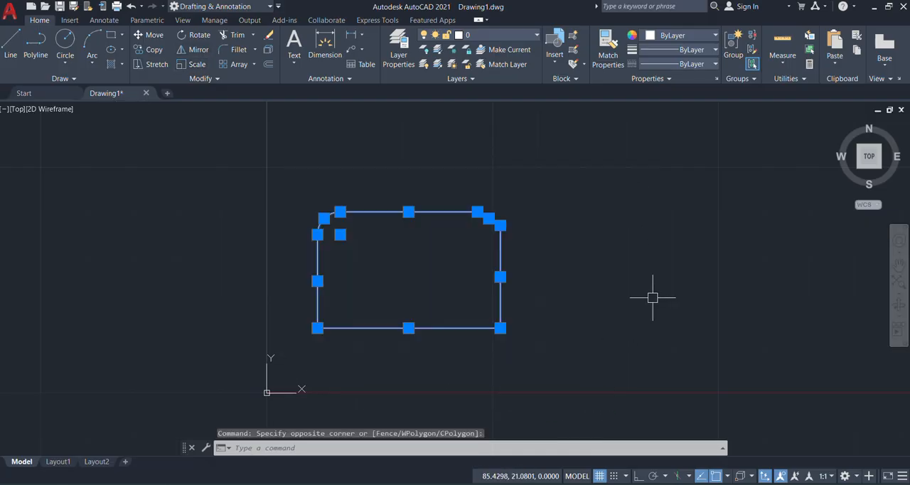
pyautogui.write('s')
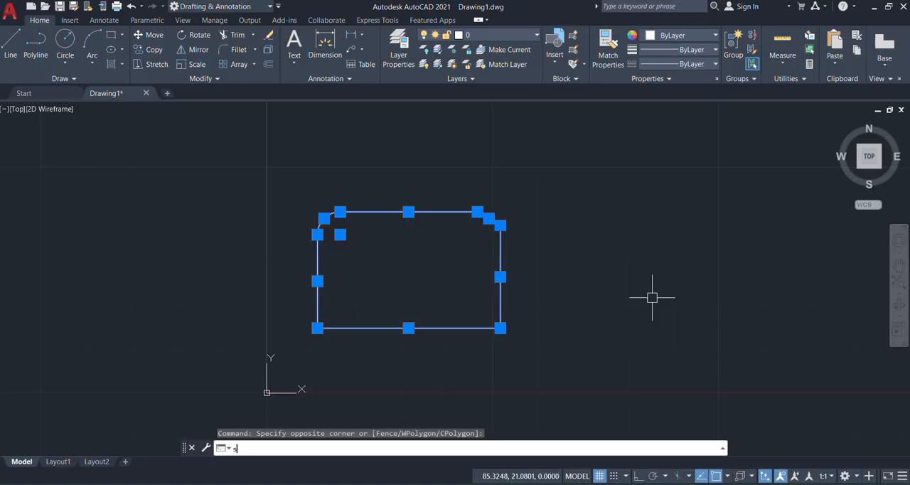
pyautogui.write('c')
pyautogui.press('Return')
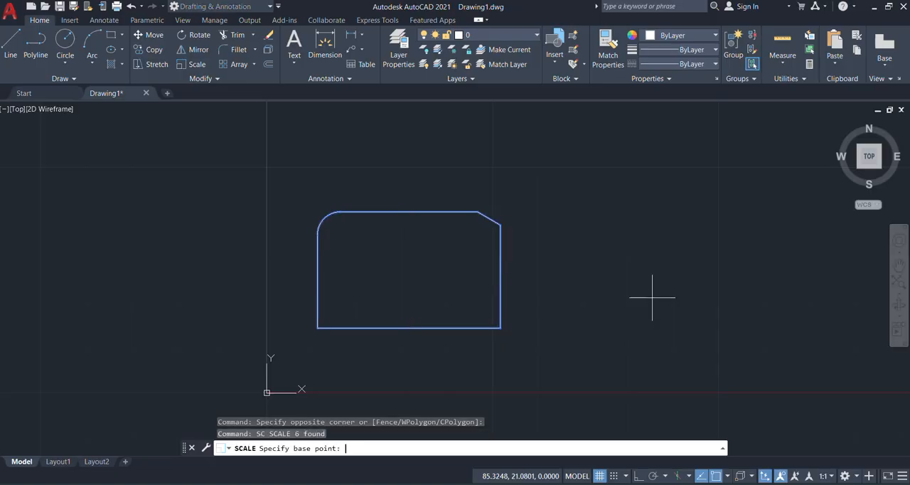
pyautogui.click(317, 329)
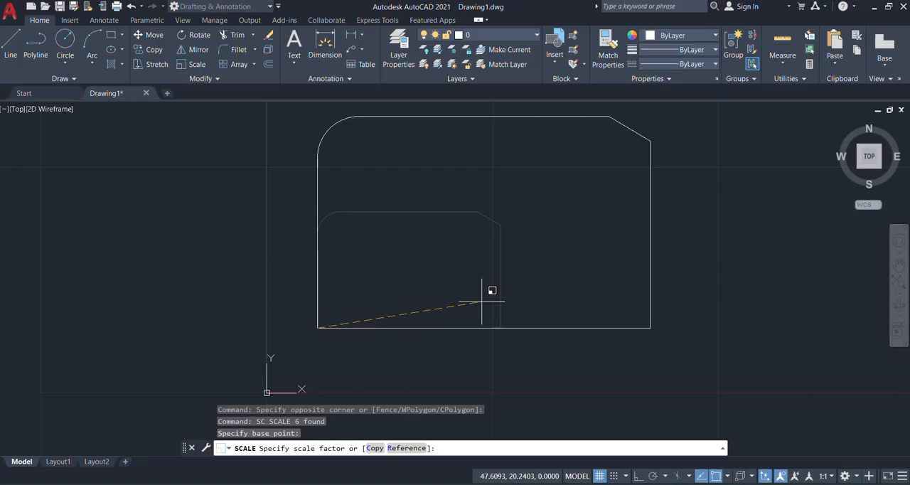
pyautogui.write('2')
pyautogui.press('Return')
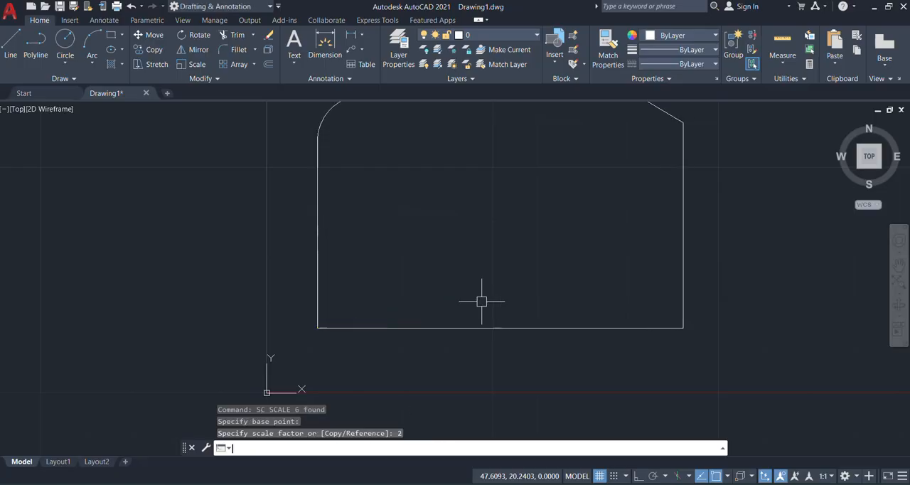
# Step: Scale the entire enlarged shape by a factor of 0.6 about its lower-left corner
pyautogui.scroll(-6, 433, 343)
pyautogui.scroll(6, 370, 340)
pyautogui.scroll(-2, 346, 327)
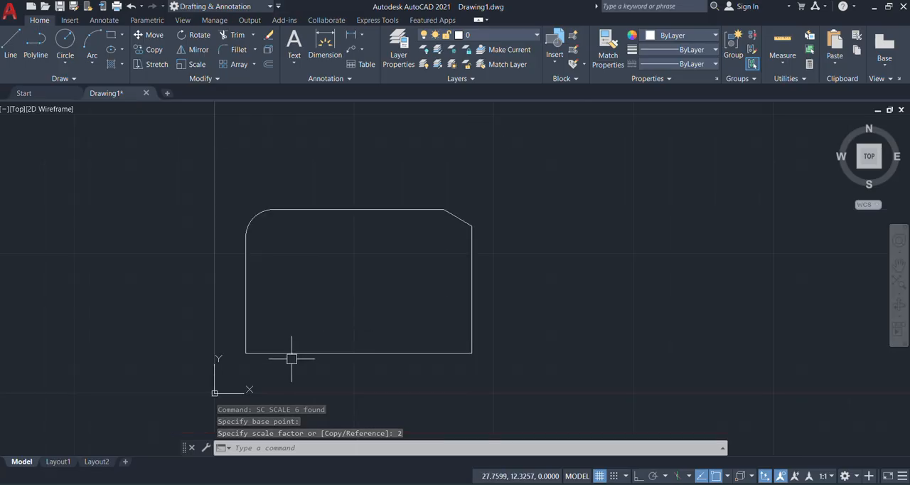
pyautogui.hotkey('ctrl', 'a')
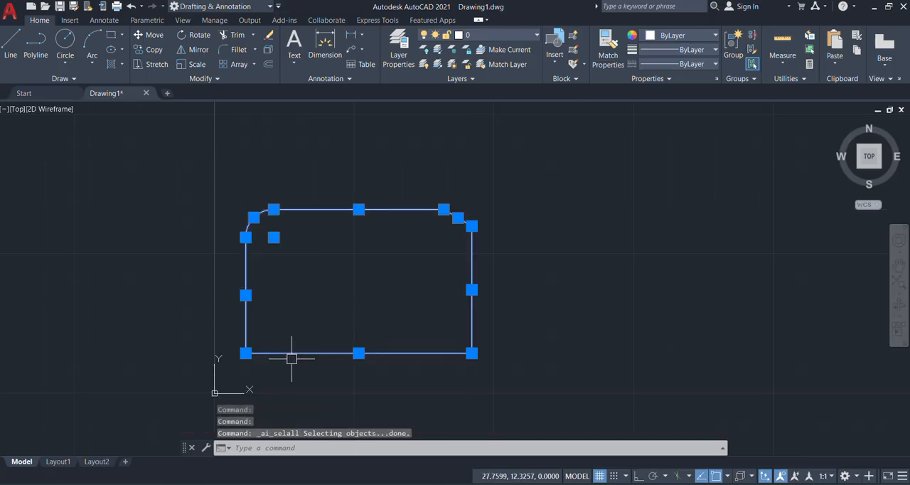
pyautogui.write('sc')
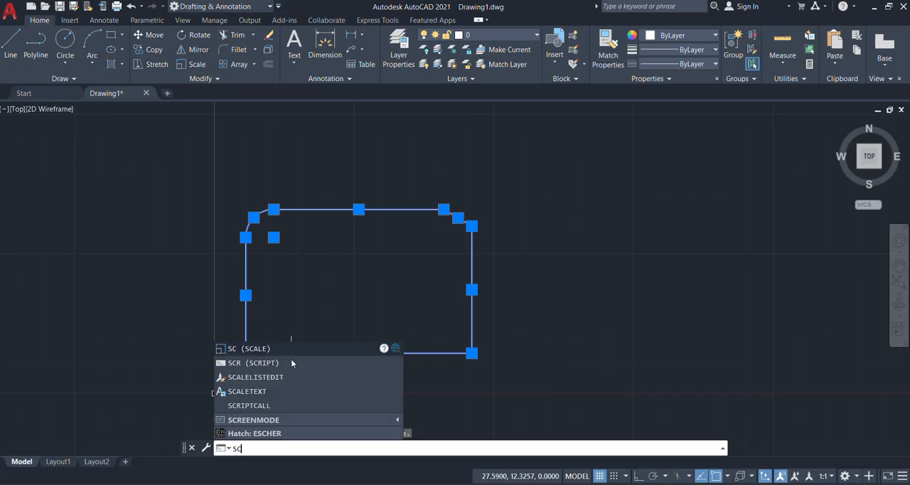
pyautogui.press('Return')
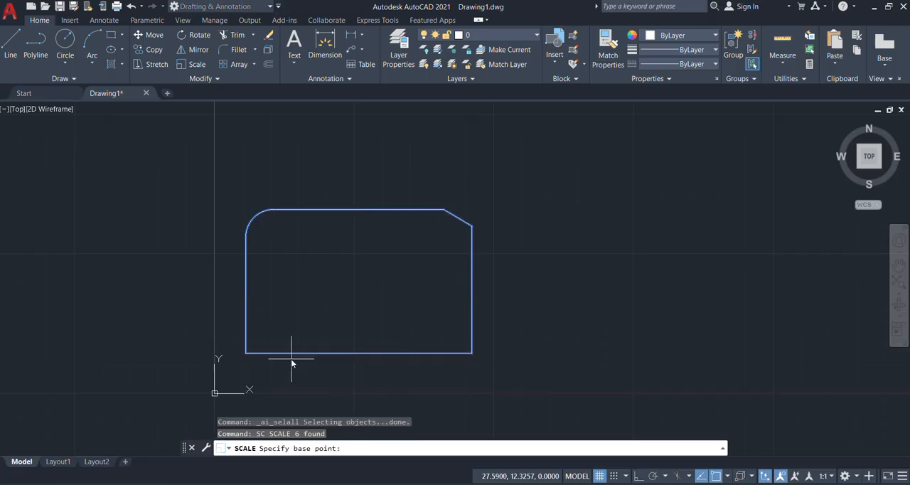
pyautogui.click(245, 353)
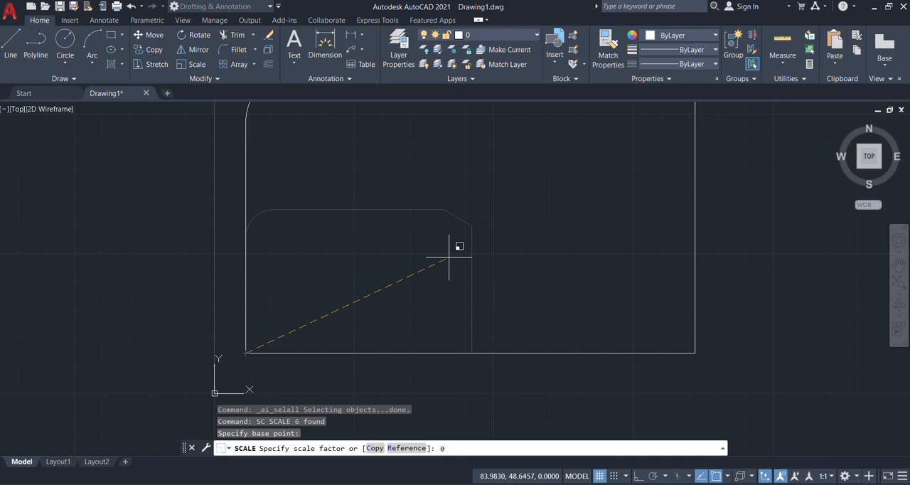
pyautogui.write('6')
pyautogui.press('Return')
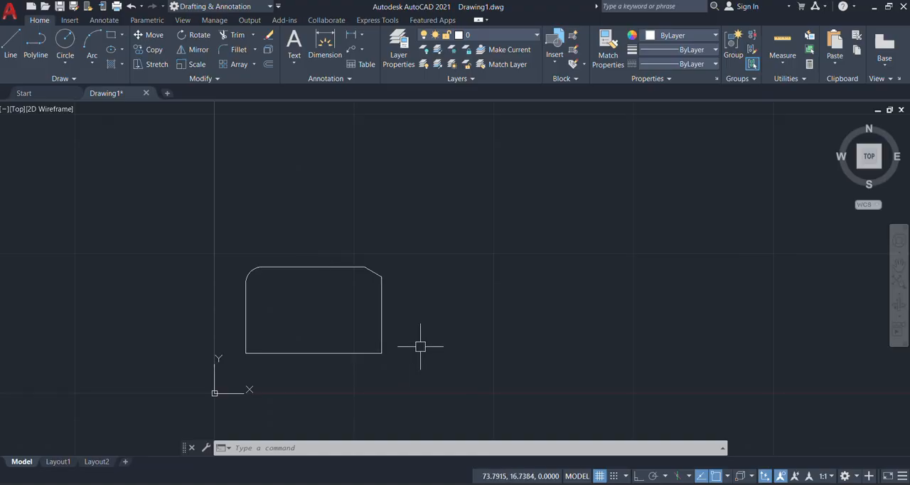
# Step: Draw a freehand rectangle to the right of the filleted shape and explode it into separate lines
pyautogui.write('rec')
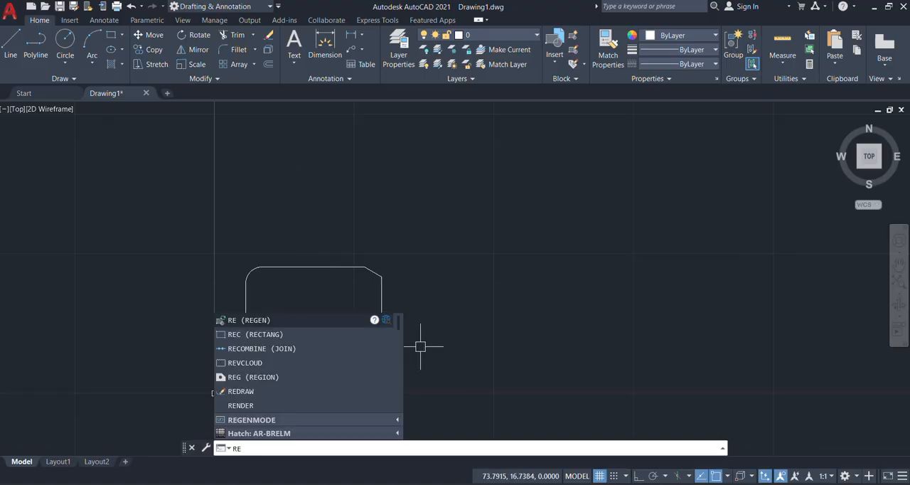
pyautogui.press('Return')
pyautogui.click(466, 263)
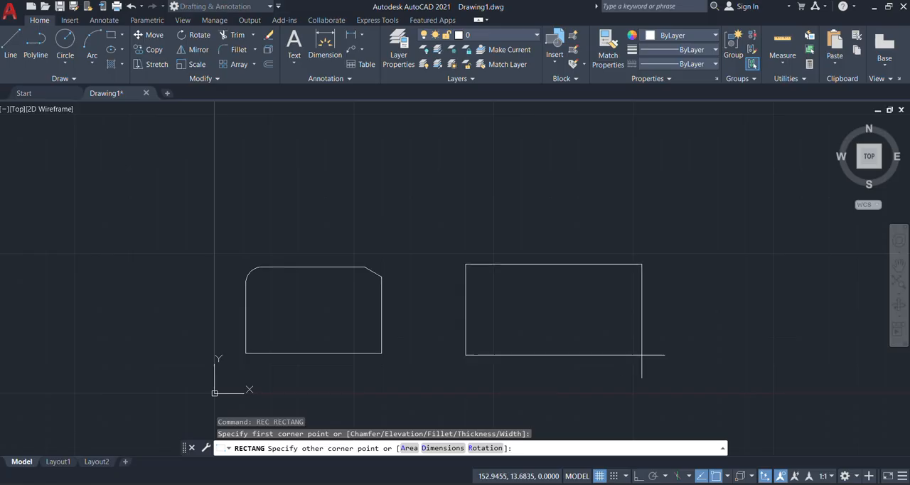
pyautogui.click(641, 353)
pyautogui.click(645, 336)
pyautogui.write('x')
pyautogui.press('Return')
pyautogui.press('Escape')
pyautogui.press('Escape')
pyautogui.press('Escape')
# Step: Stretch the new rectangle's upper side straight upward from its midpoint with Ortho mode on, roughly doubling the rectangle's height
pyautogui.scroll(-4, 249, 251)
pyautogui.scroll(4, 387, 273)
pyautogui.scroll(2, 223, 237)
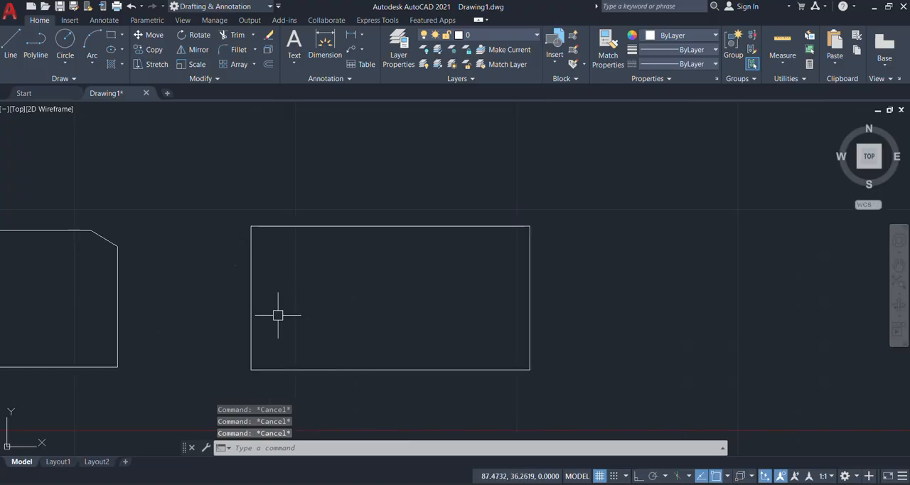
pyautogui.scroll(-2, 376, 359)
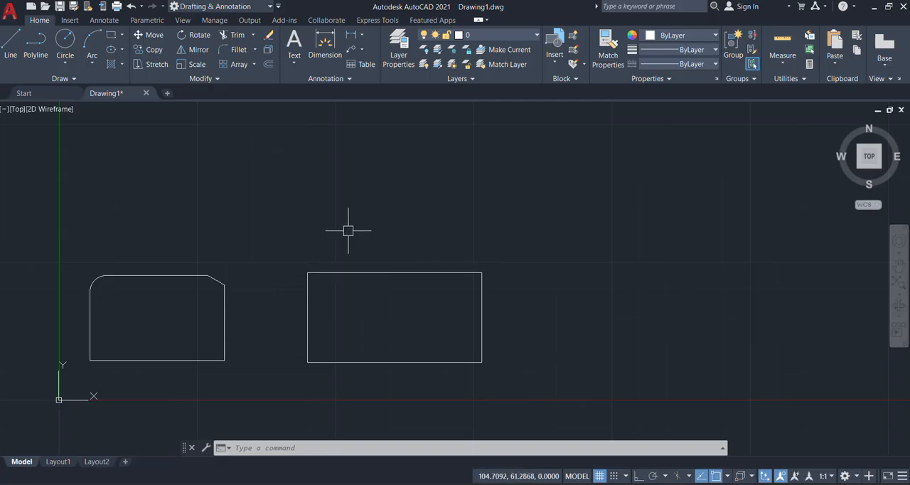
pyautogui.click(521, 229)
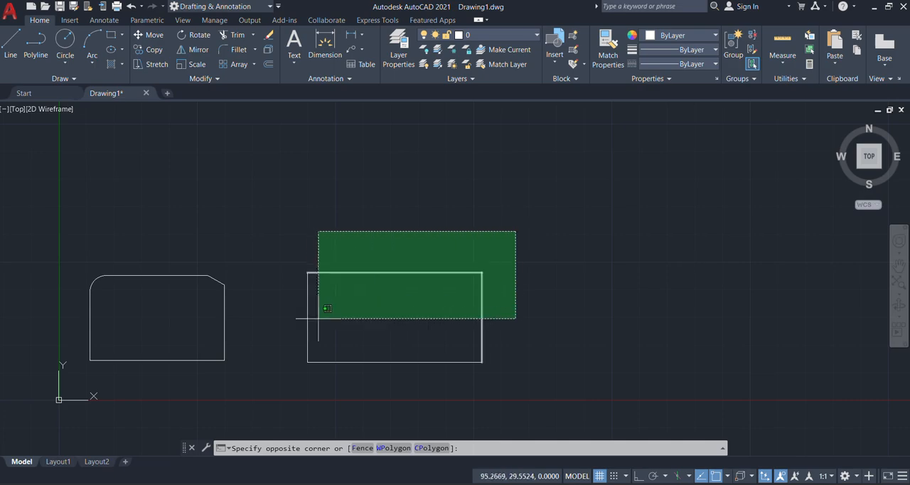
pyautogui.click(284, 319)
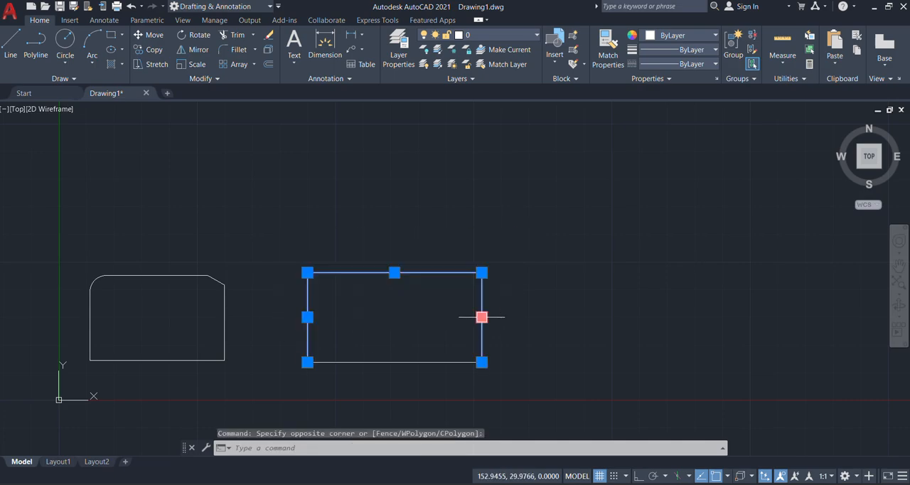
pyautogui.write('s')
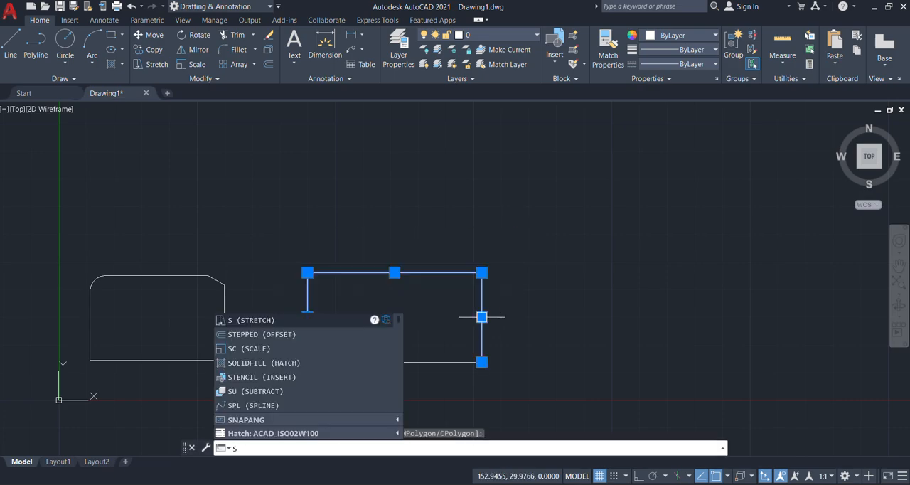
pyautogui.press('Return')
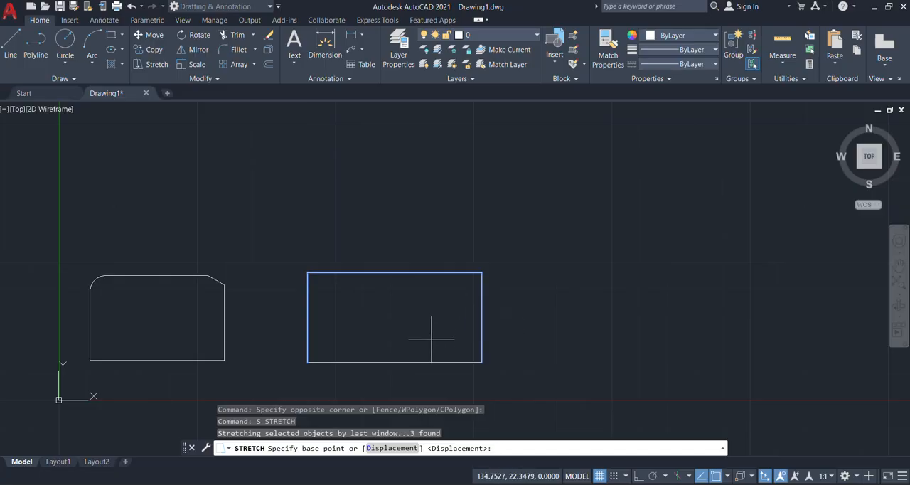
pyautogui.click(395, 272)
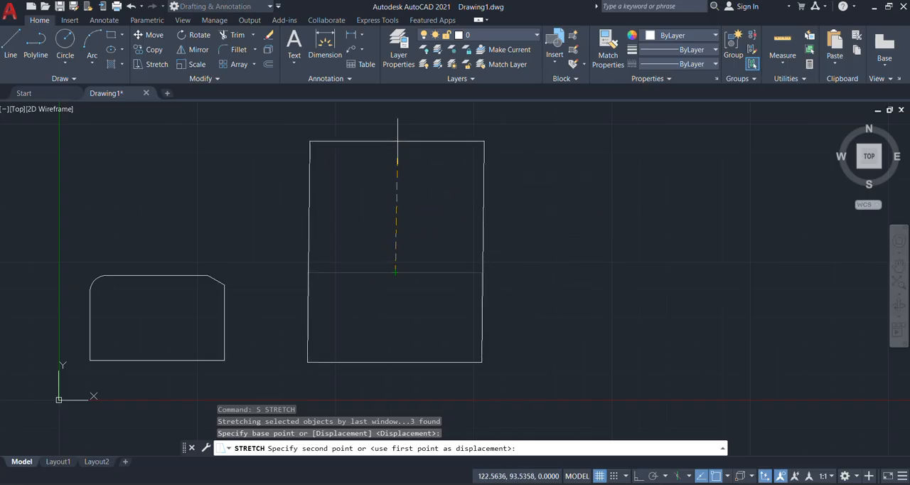
pyautogui.click(637, 476)
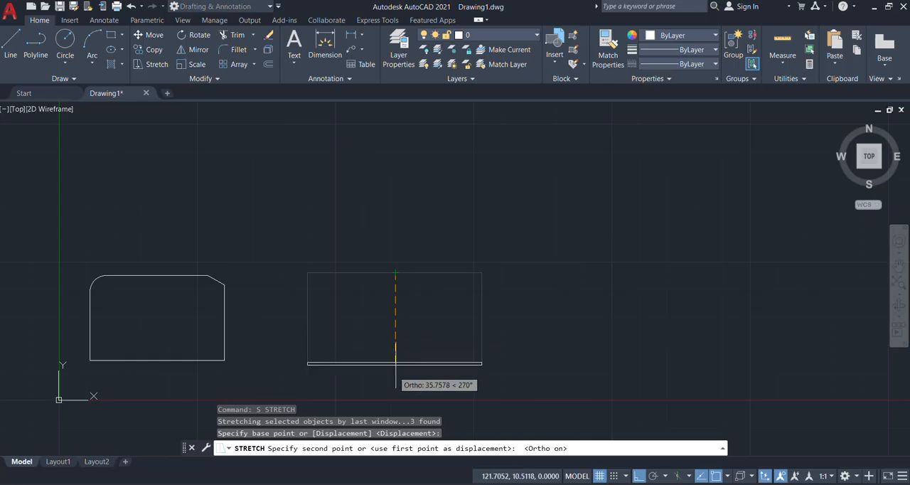
pyautogui.click(403, 174)
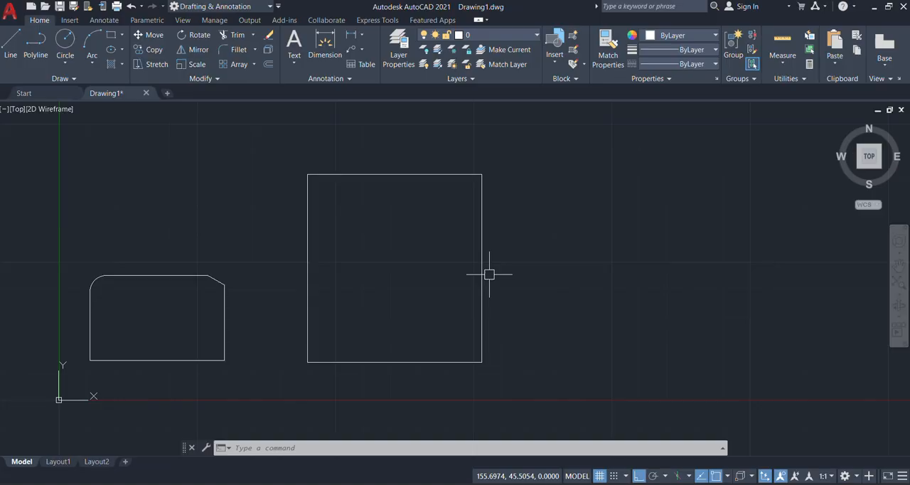
# Step: Draw two overlapping circles of similar size across the tall rectangle's right side, the second centred slightly lower and farther right
pyautogui.scroll(-2, 384, 269)
pyautogui.scroll(2, 397, 260)
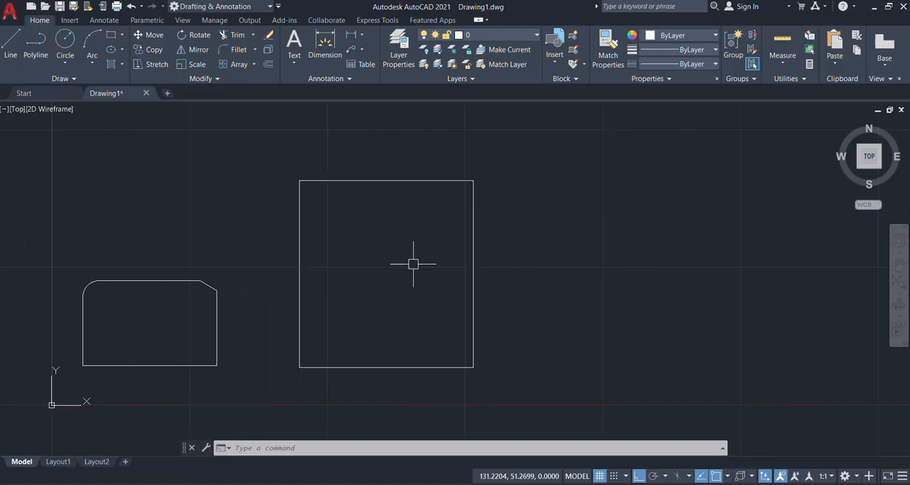
pyautogui.write('c')
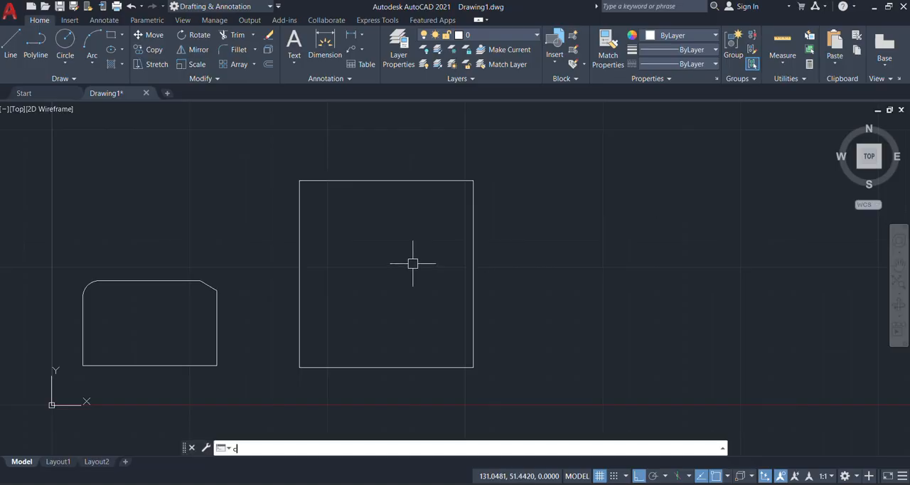
pyautogui.press('Return')
pyautogui.click(464, 220)
pyautogui.click(450, 301)
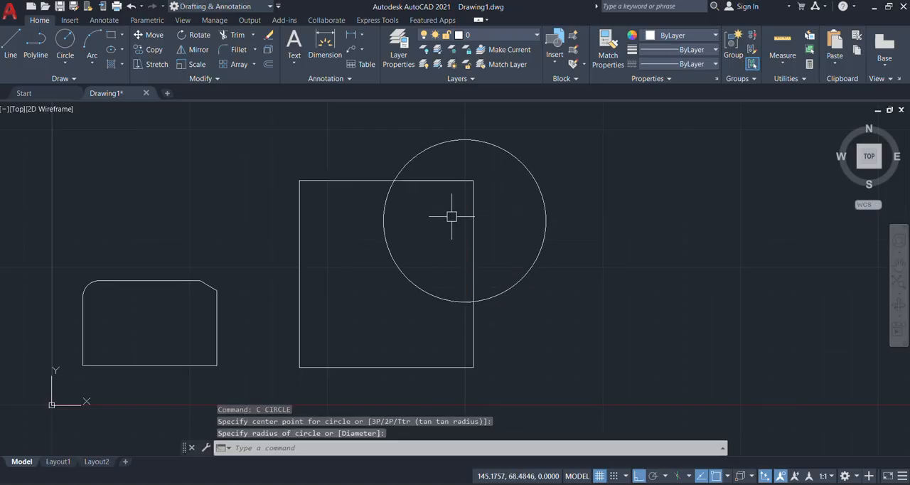
pyautogui.press('Return')
pyautogui.click(509, 239)
pyautogui.click(498, 325)
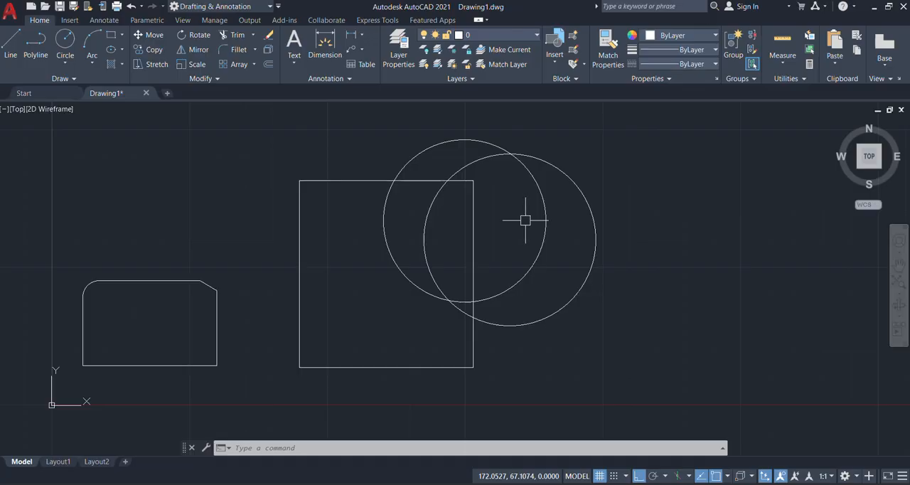
# Step: Trim away the rectangle's upper-right corner where its upper and right sides run through the overlapping circles
pyautogui.write('tr')
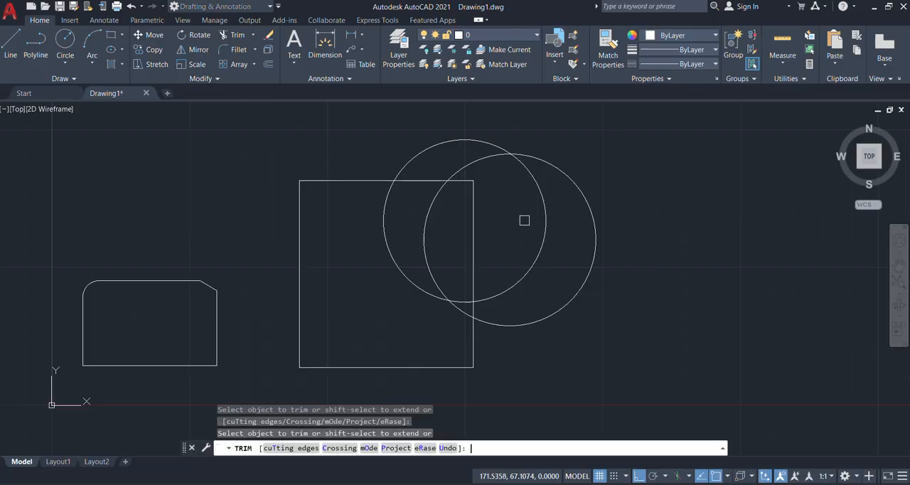
pyautogui.click(473, 263)
pyautogui.click(472, 181)
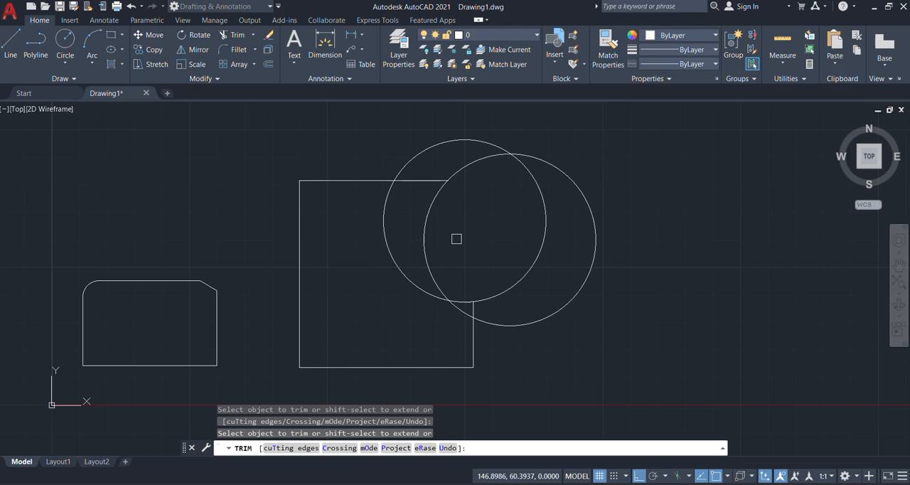
pyautogui.click(432, 186)
pyautogui.press('Return')
# Step: Trim away all the remaining circle arcs with fence selections, keeping only the open rectangle's straight lines
pyautogui.click(586, 143)
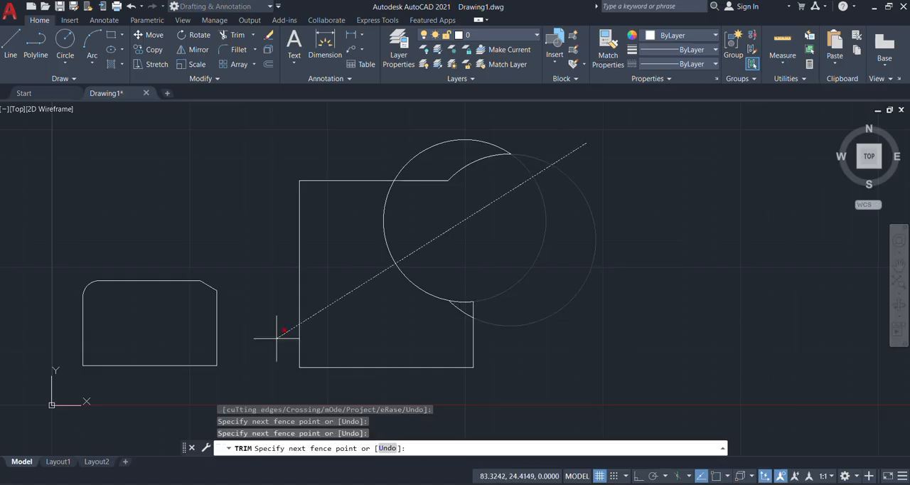
pyautogui.press('Return')
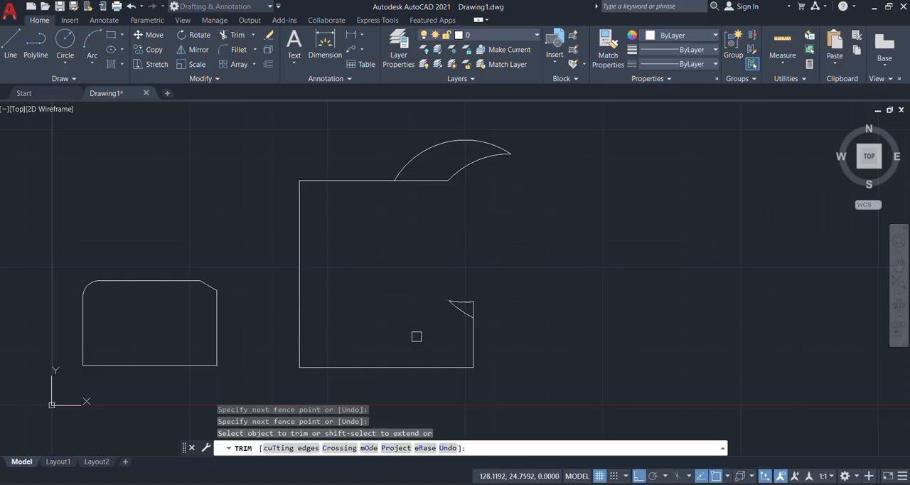
pyautogui.click(460, 280)
pyautogui.press('Return')
pyautogui.click(542, 184)
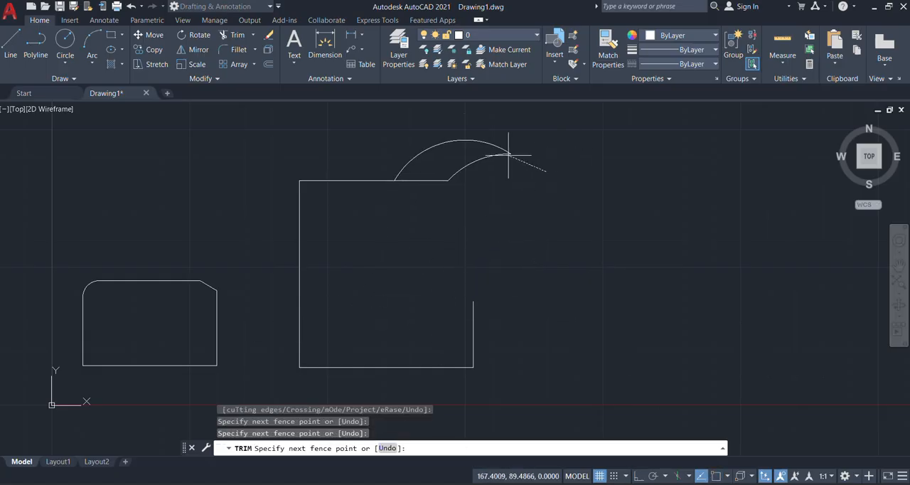
pyautogui.press('Return')
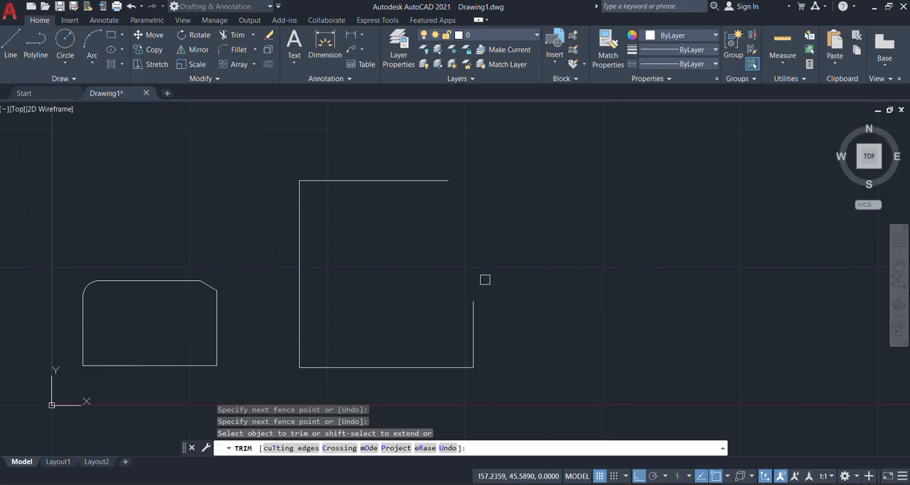
pyautogui.press('Return')
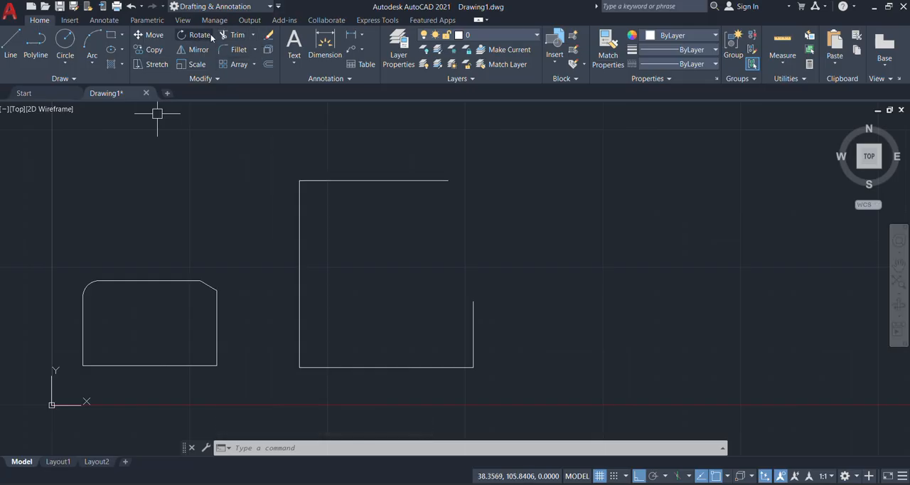
# Step: Try rotating the open rectangle 45 degrees about the upper end of its short right side, and undo the rotation
pyautogui.scroll(-2, 329, 211)
pyautogui.click(498, 152)
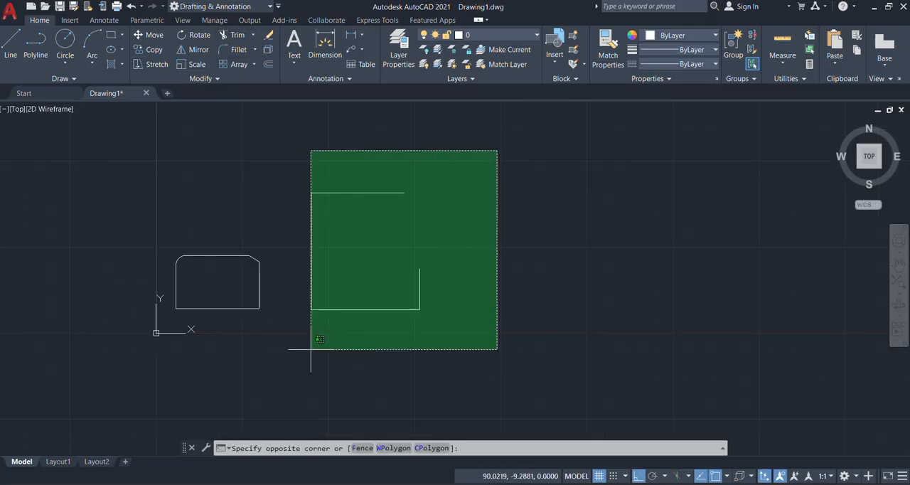
pyautogui.click(269, 346)
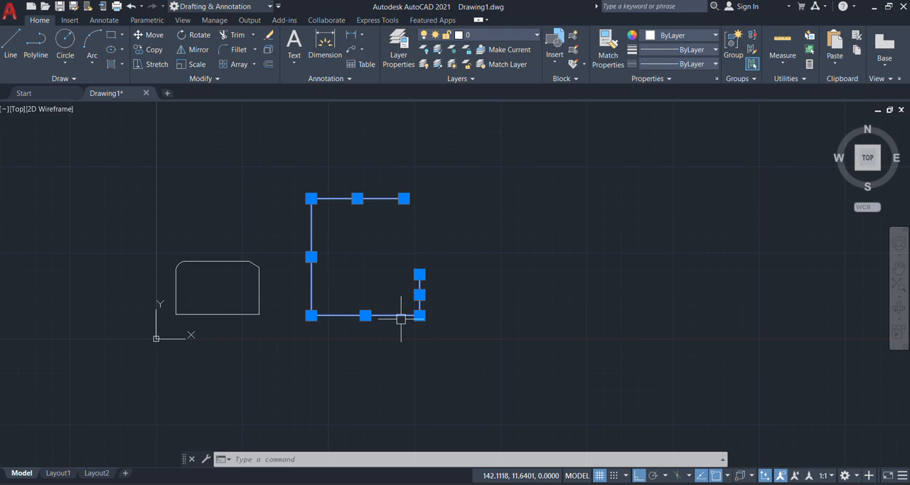
pyautogui.write('RO')
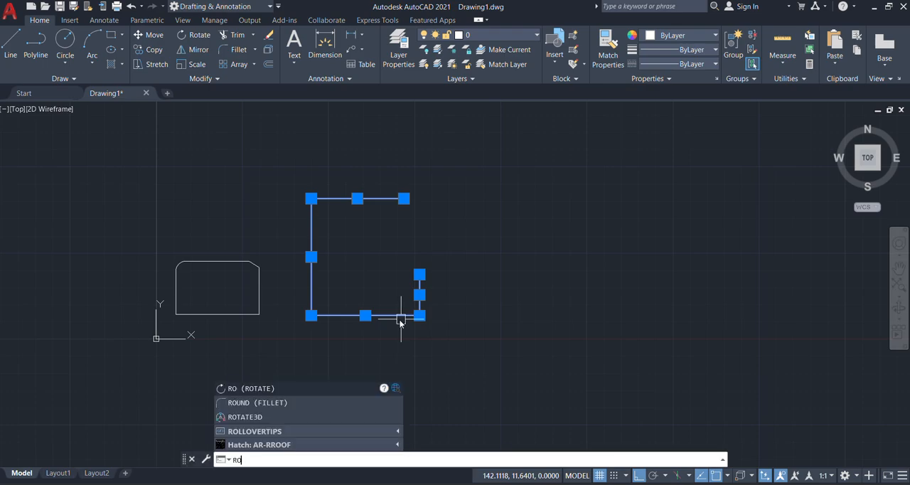
pyautogui.press('Return')
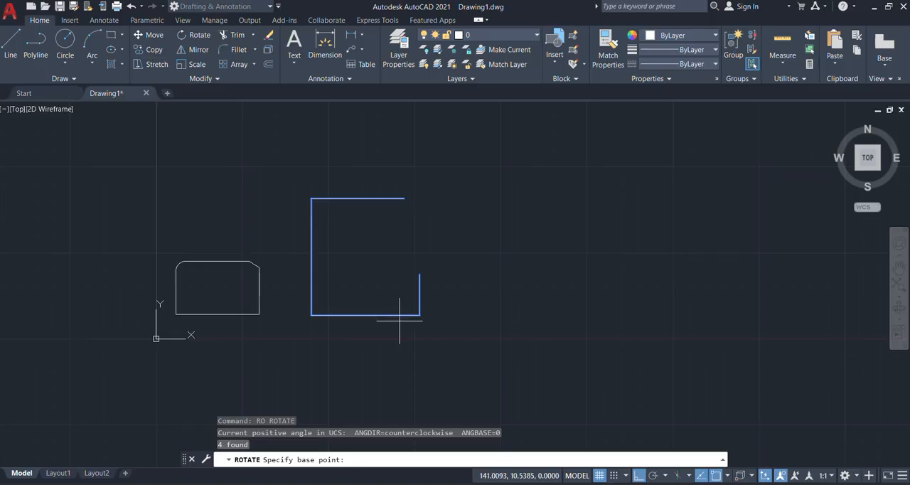
pyautogui.click(422, 274)
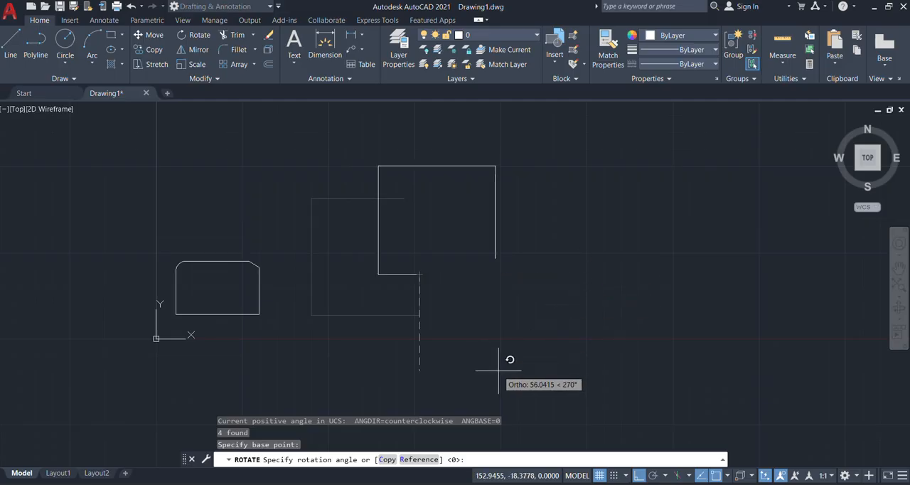
pyautogui.write('45')
pyautogui.press('Return')
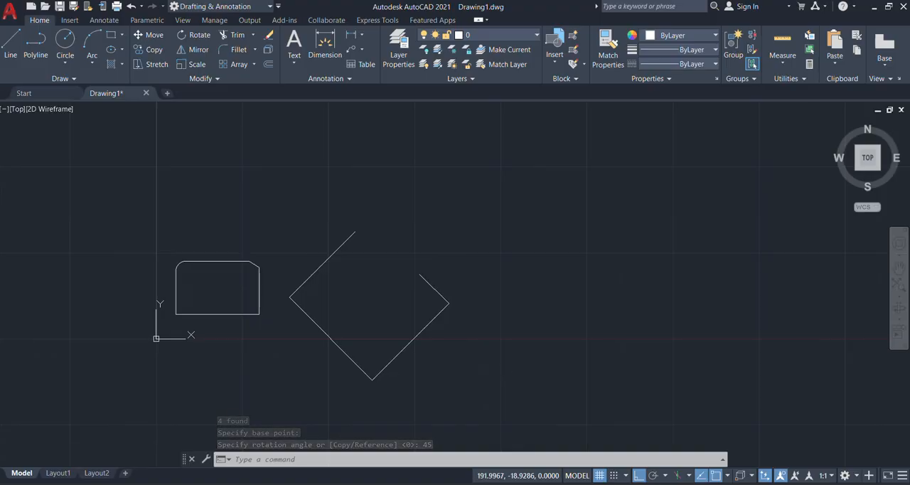
pyautogui.hotkey('ctrl', 'z')
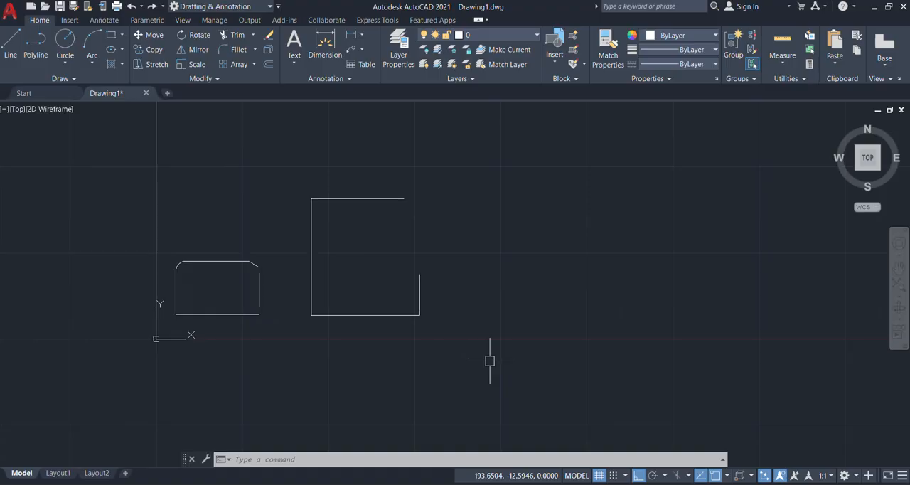
# Step: Rotate a copy of the open rectangle 112 degrees about the upper end of its short right side, keeping the original
pyautogui.click(511, 163)
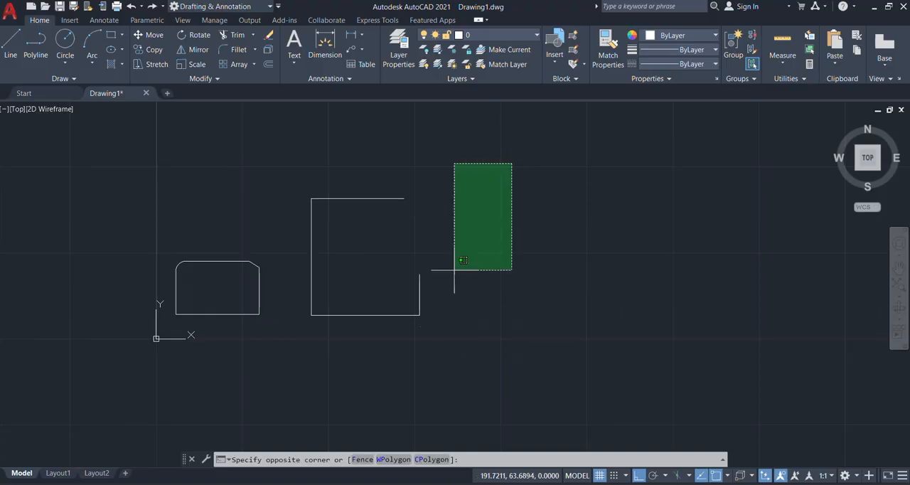
pyautogui.click(299, 366)
pyautogui.write('r')
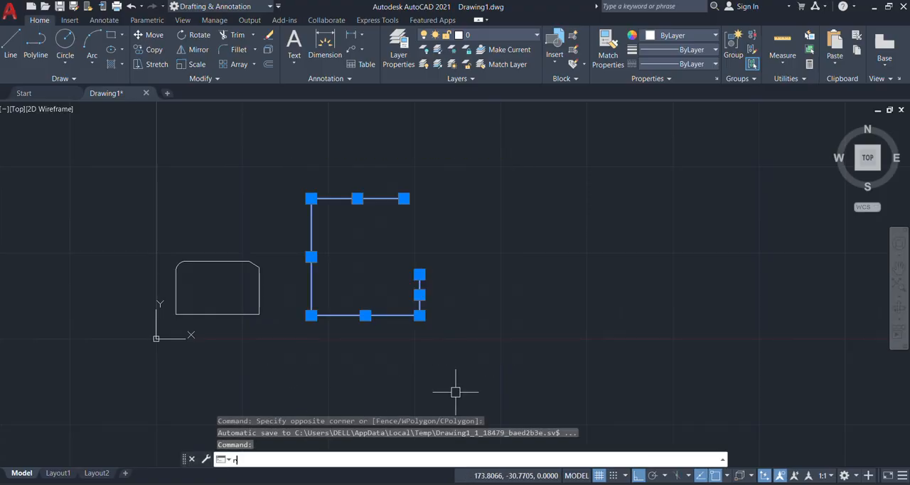
pyautogui.write('o')
pyautogui.press('Return')
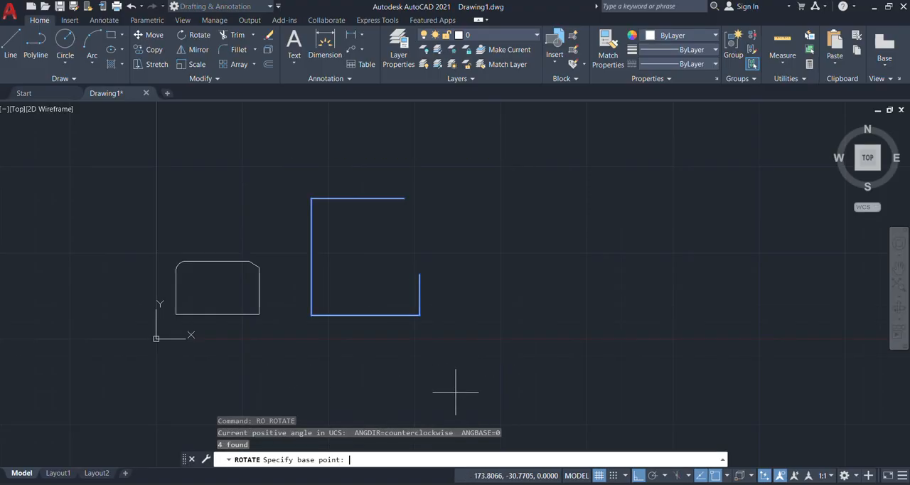
pyautogui.click(419, 274)
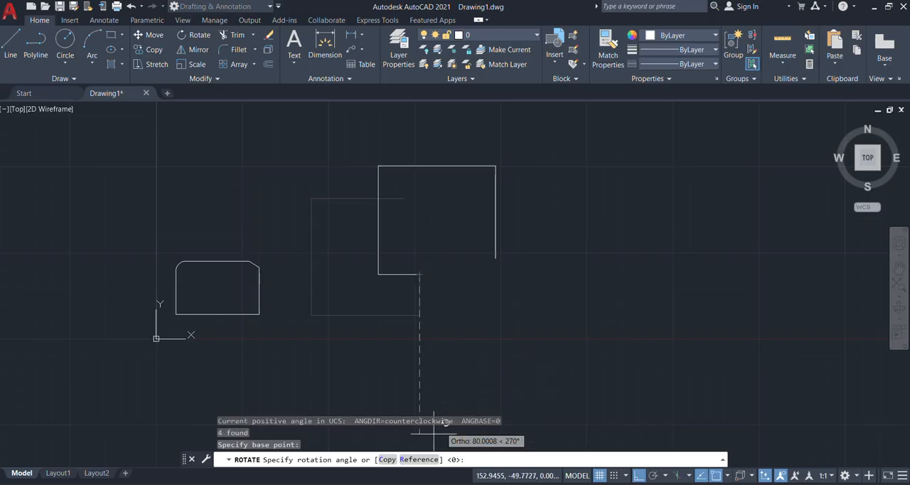
pyautogui.click(388, 459)
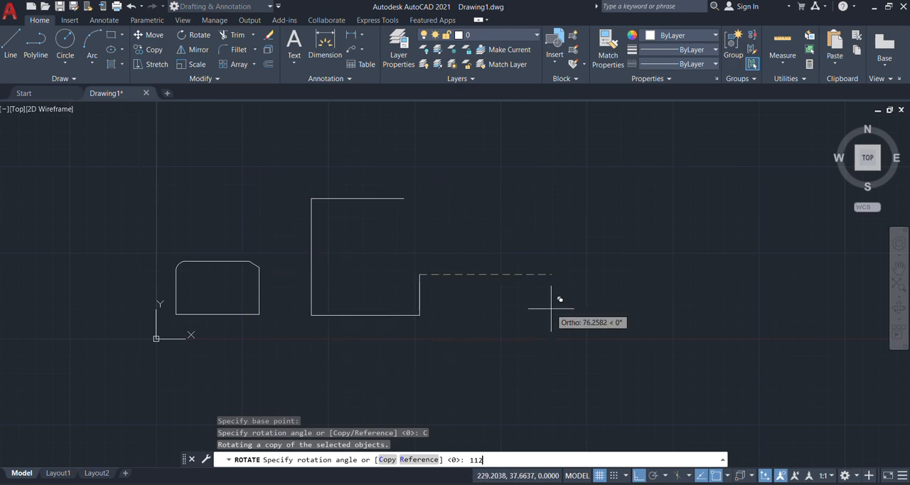
pyautogui.press('Return')
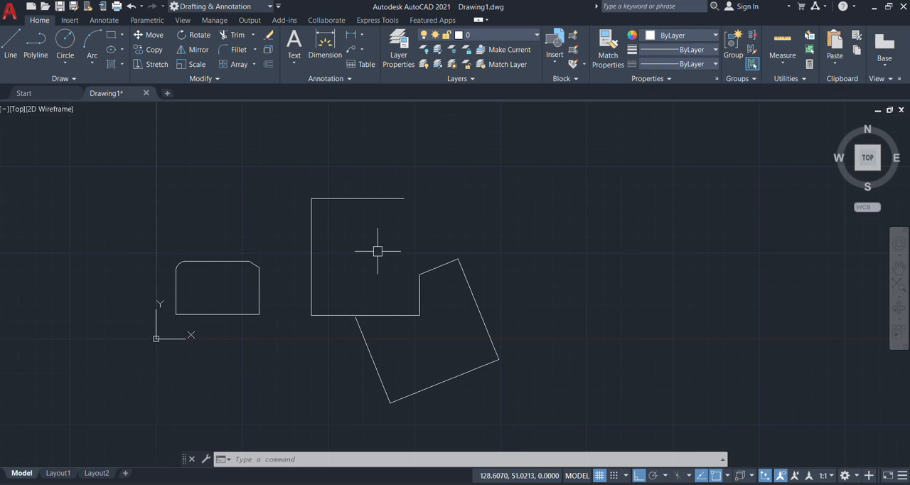
pyautogui.scroll(4, 393, 291)
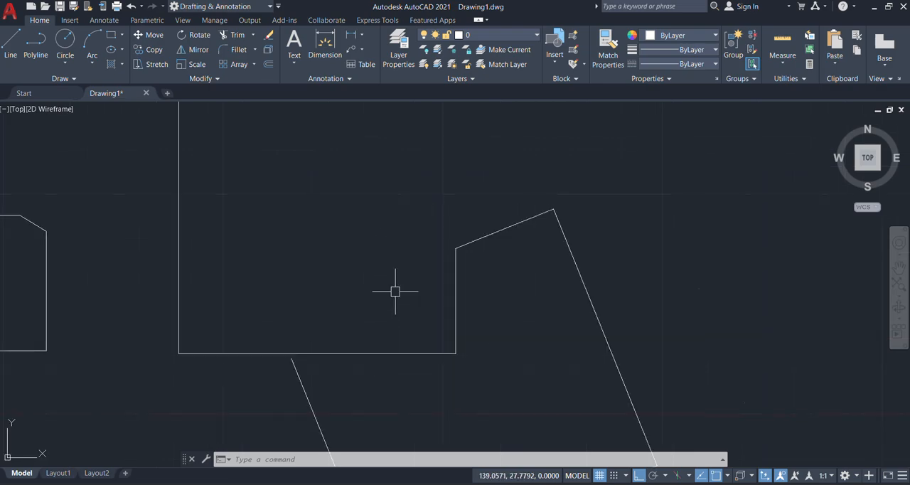
pyautogui.scroll(-4, 395, 289)
pyautogui.scroll(3, 236, 282)
pyautogui.moveTo(626, 416); pyautogui.dragTo(553, 373, button='middle')
pyautogui.scroll(-2, 538, 365)
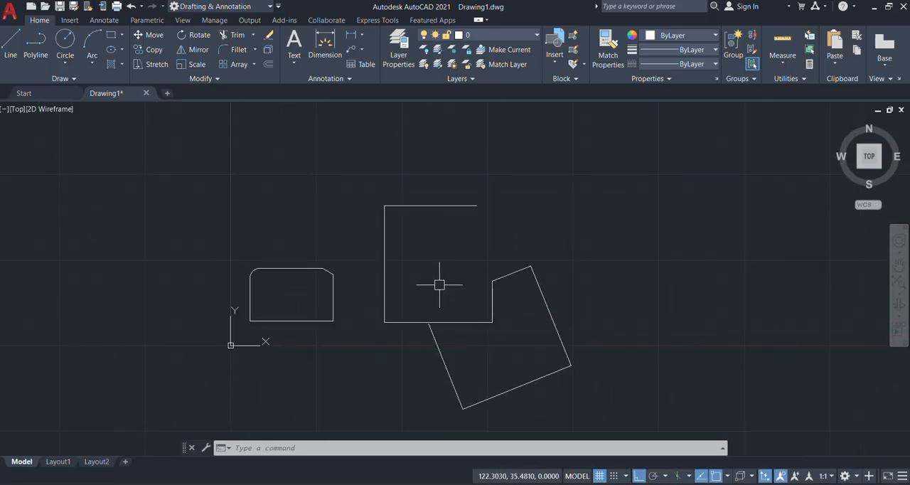
pyautogui.scroll(-2, 334, 259)
pyautogui.scroll(2, 377, 267)
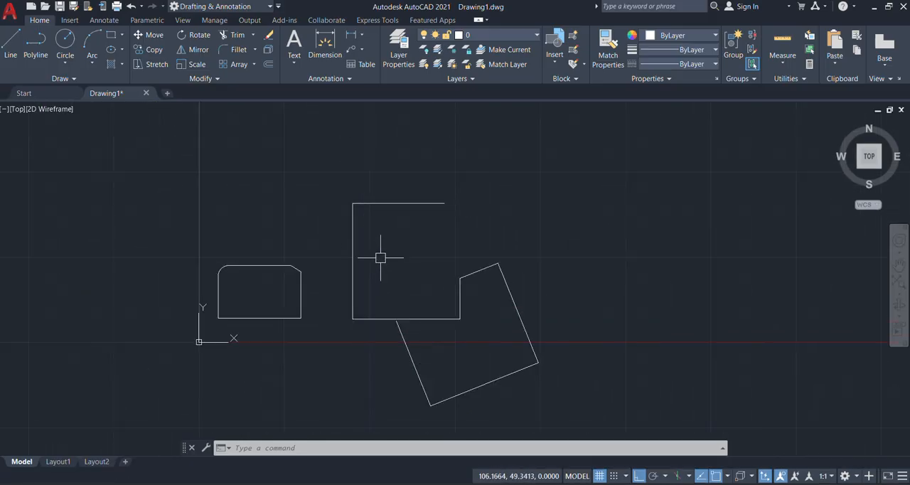